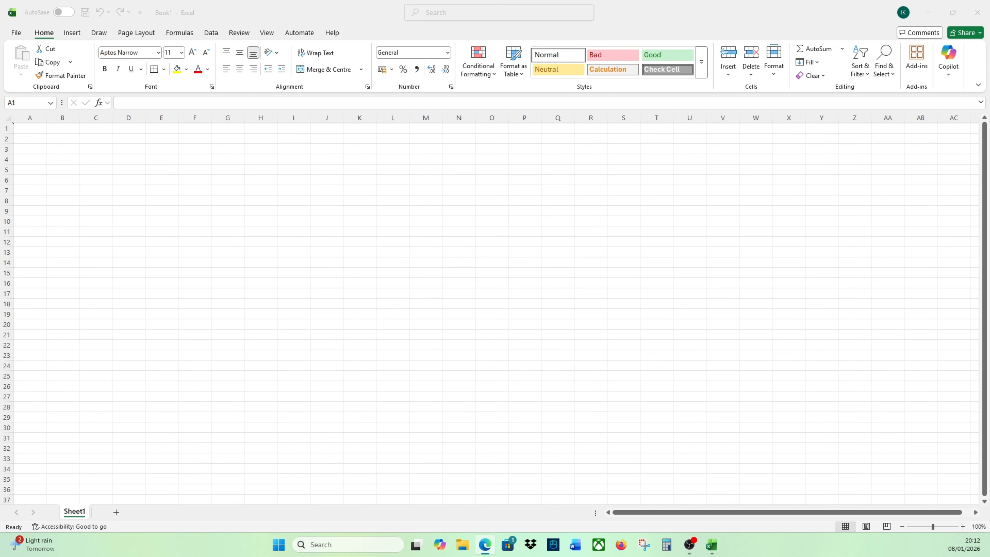
- Enter the item names Tea, Coffee, Bars, Water and Fanta in cells A1 to A5
{"action": "left_click", "coordinate": [37, 129]}
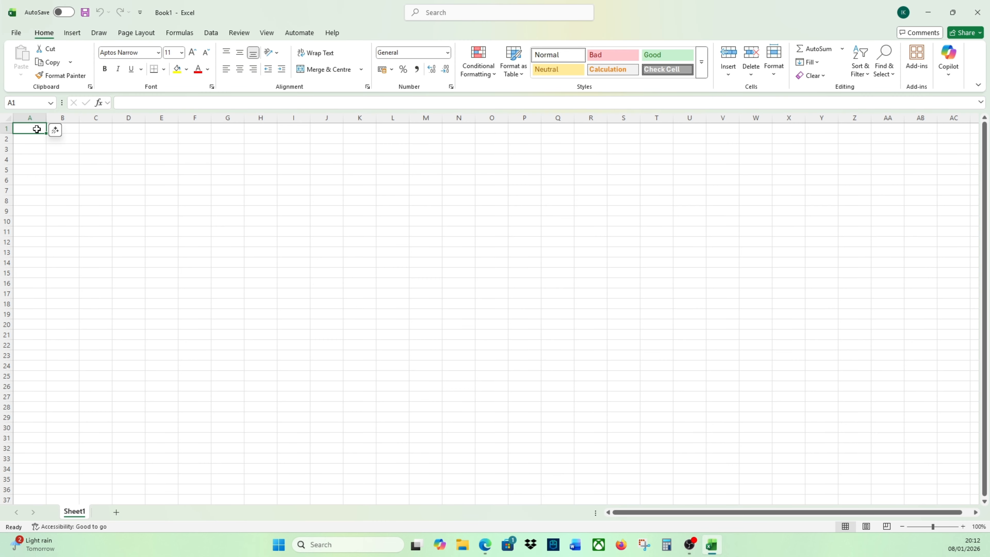
{"action": "type", "text": "Tea"}
{"action": "key", "text": "Return"}
{"action": "type", "text": "Coffee"}
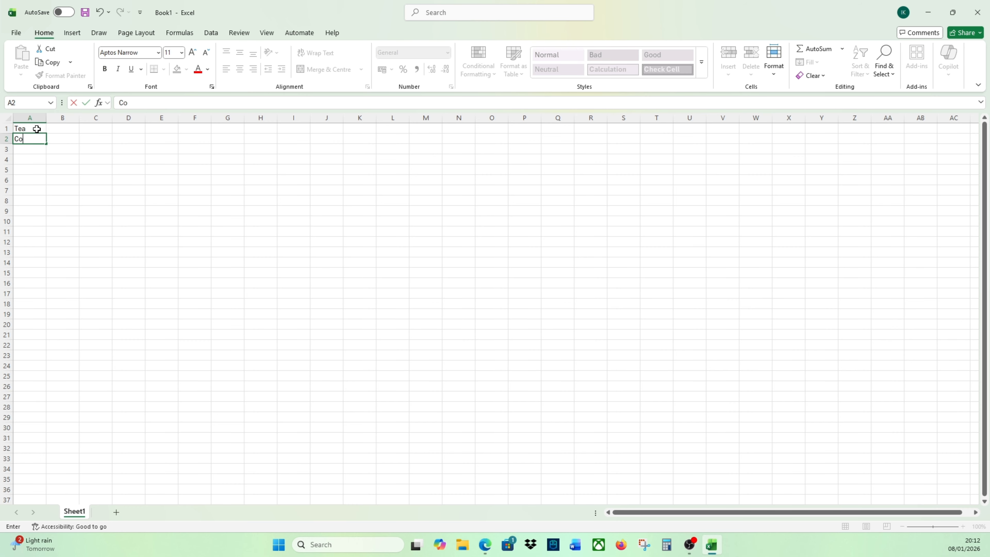
{"action": "key", "text": "Return"}
{"action": "type", "text": "Bars"}
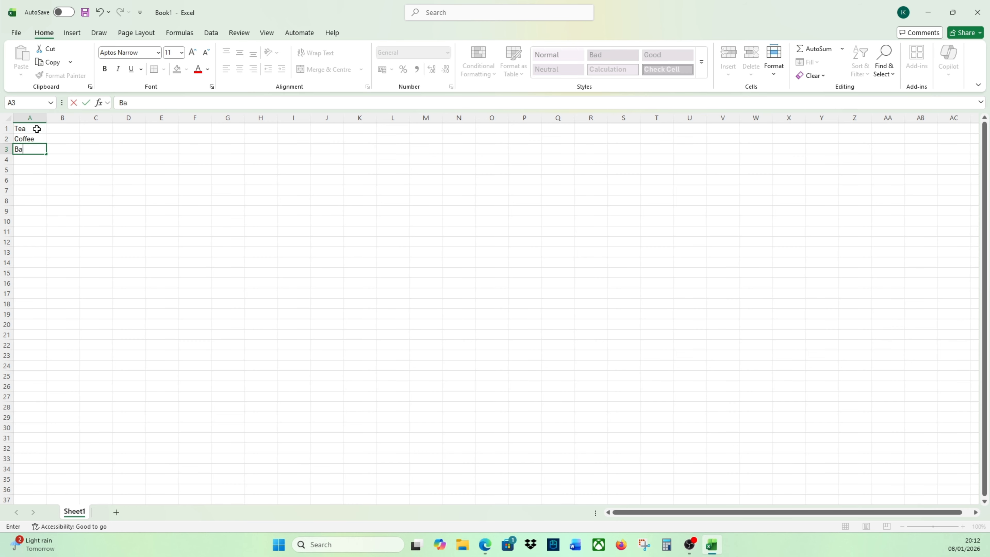
{"action": "key", "text": "Return"}
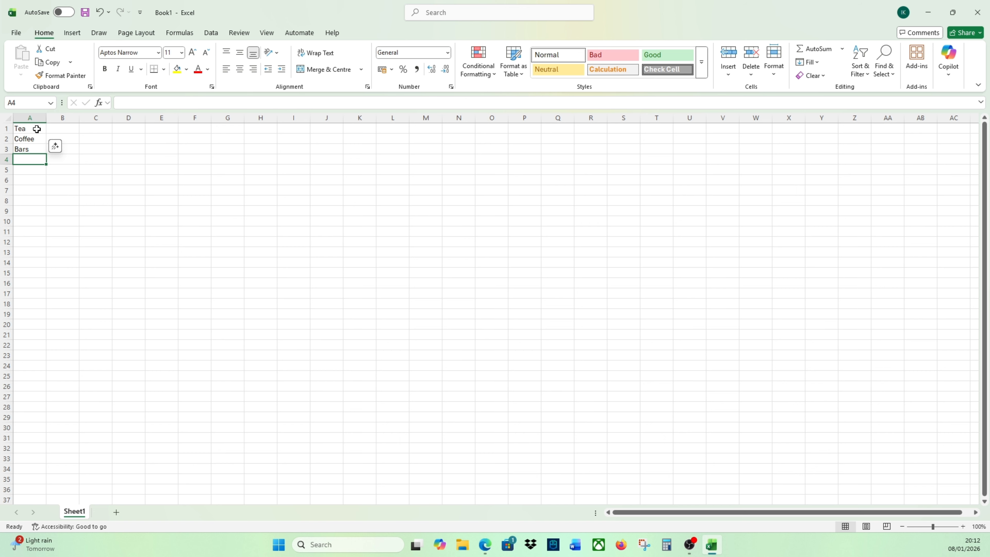
{"action": "type", "text": "Water"}
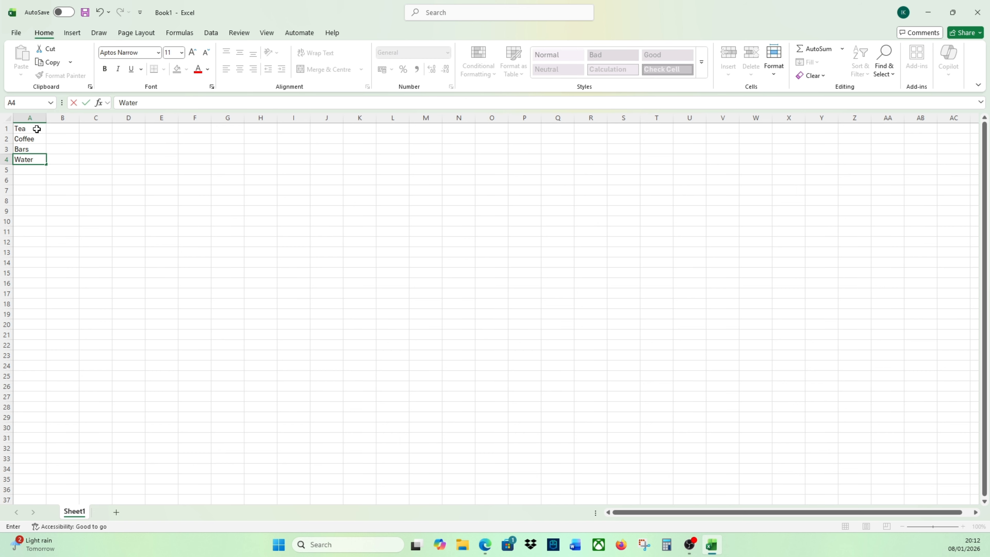
{"action": "key", "text": "Return"}
{"action": "type", "text": "Fanta"}
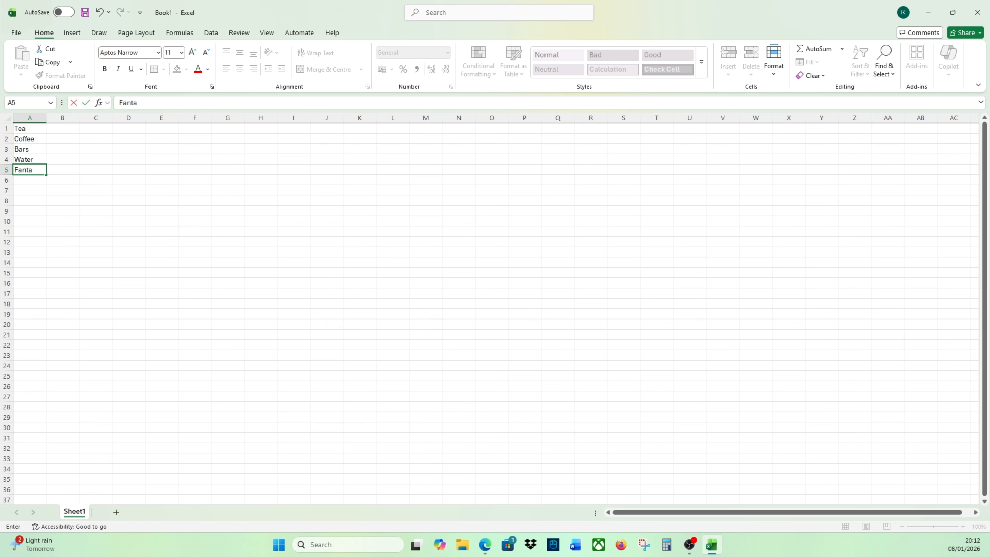
{"action": "left_click", "coordinate": [41, 127]}
- Enter the quantities 5, 7, 11, 12 and 6 beside the items in cells B1 to B5
{"action": "left_click", "coordinate": [54, 129]}
{"action": "left_click", "coordinate": [55, 128]}
{"action": "left_click", "coordinate": [71, 124]}
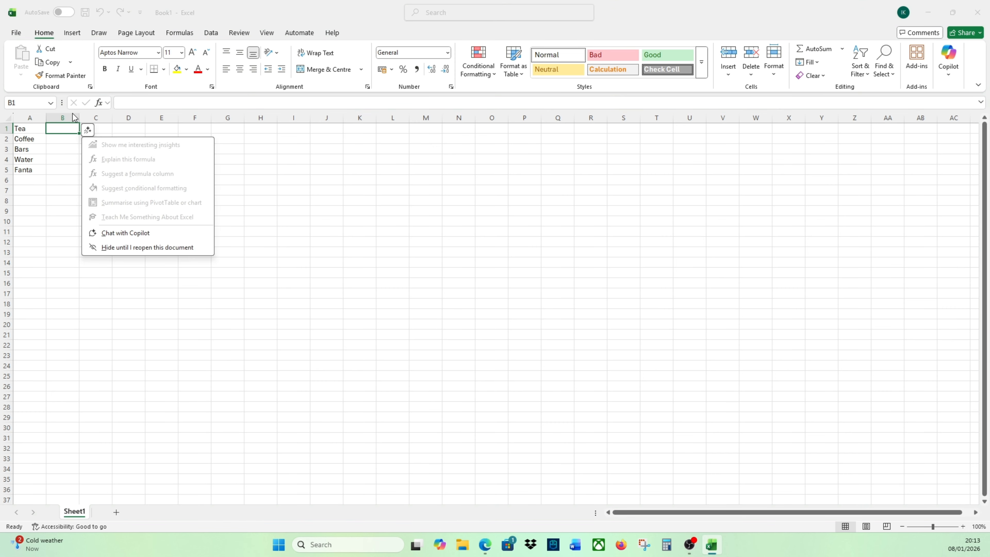
{"action": "left_click", "coordinate": [61, 144]}
{"action": "left_click", "coordinate": [53, 128]}
{"action": "type", "text": "5"}
{"action": "key", "text": "Return"}
{"action": "type", "text": "7"}
{"action": "key", "text": "Return"}
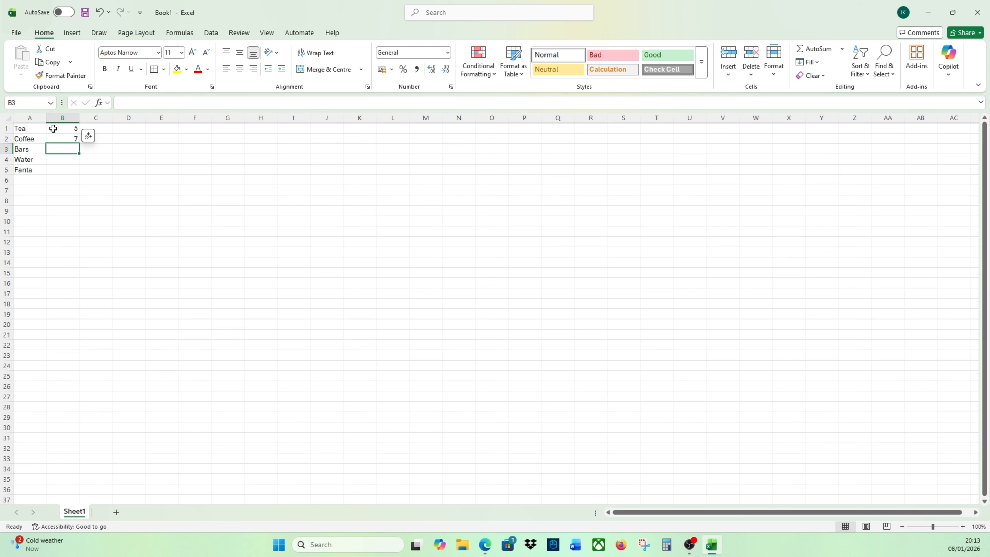
{"action": "type", "text": "11"}
{"action": "key", "text": "Return"}
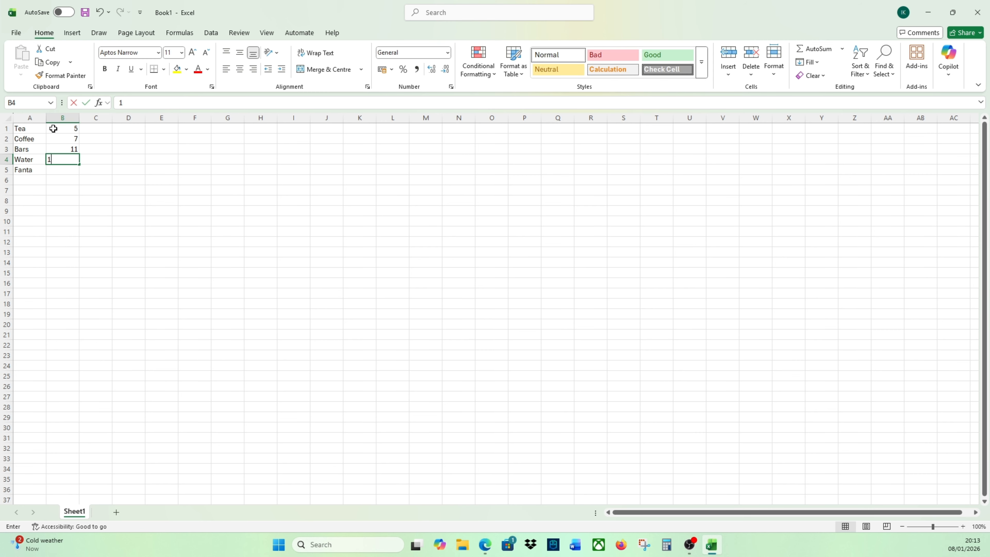
{"action": "type", "text": "12"}
{"action": "key", "text": "Return"}
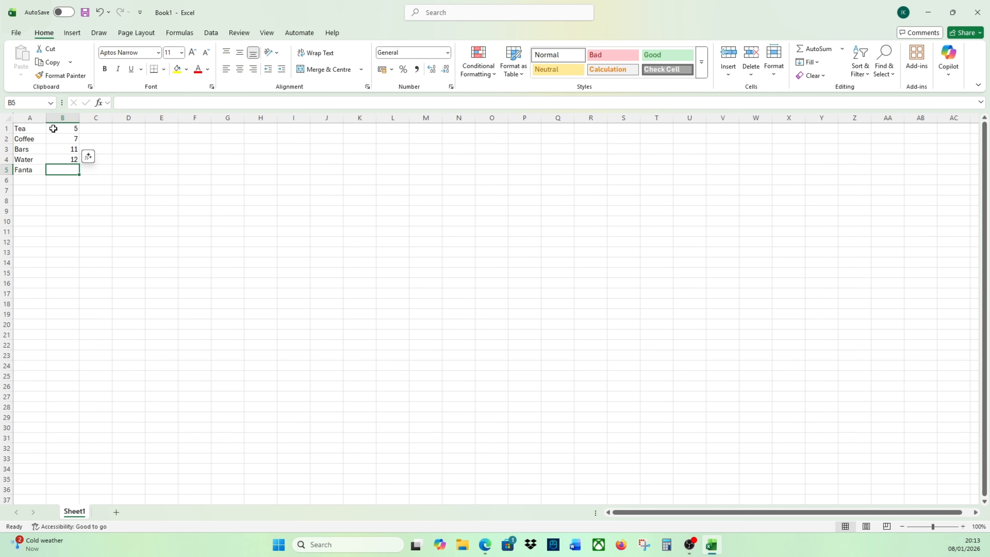
{"action": "type", "text": "6"}
{"action": "key", "text": "Left"}
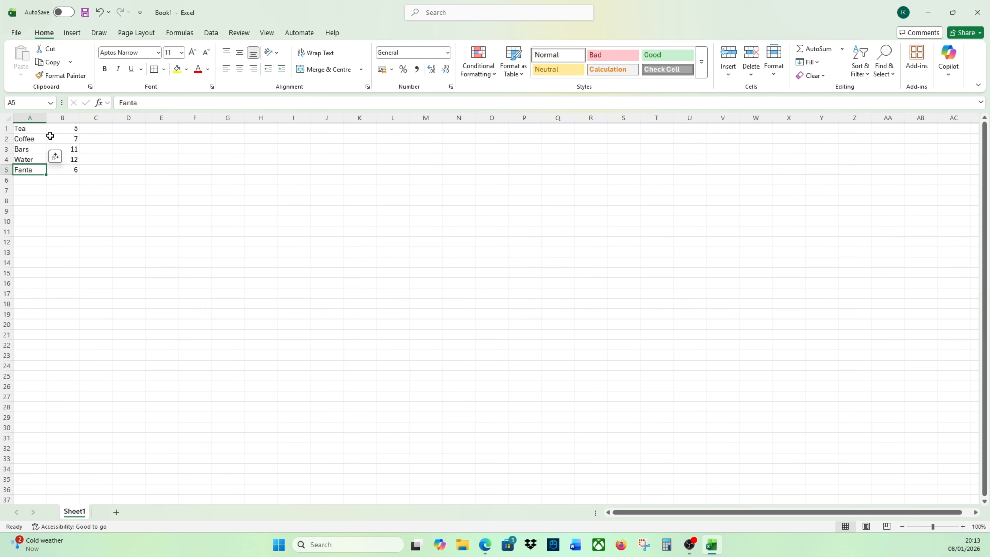
{"action": "left_click", "coordinate": [62, 118]}
{"action": "left_click", "coordinate": [60, 159]}
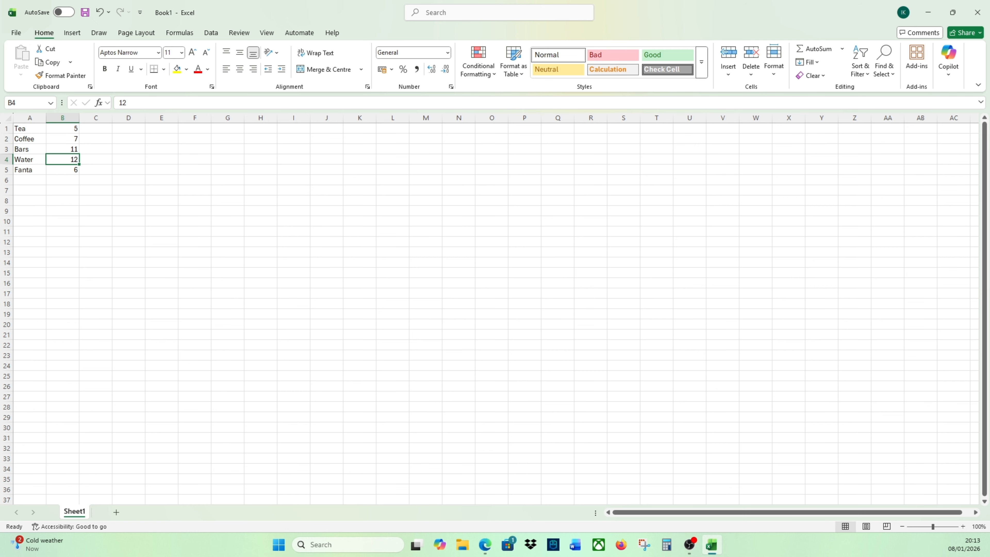
{"action": "left_click", "coordinate": [160, 229]}
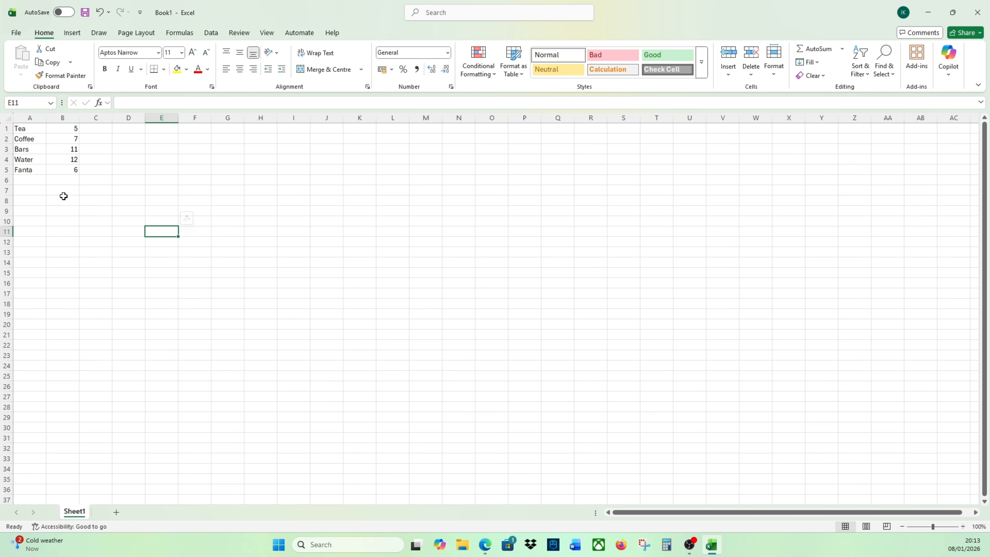
- Enter the formula =B1+B2+B3+B4+B5 in cell B7 to add up the quantities
{"action": "left_click", "coordinate": [60, 192]}
{"action": "type", "text": "="}
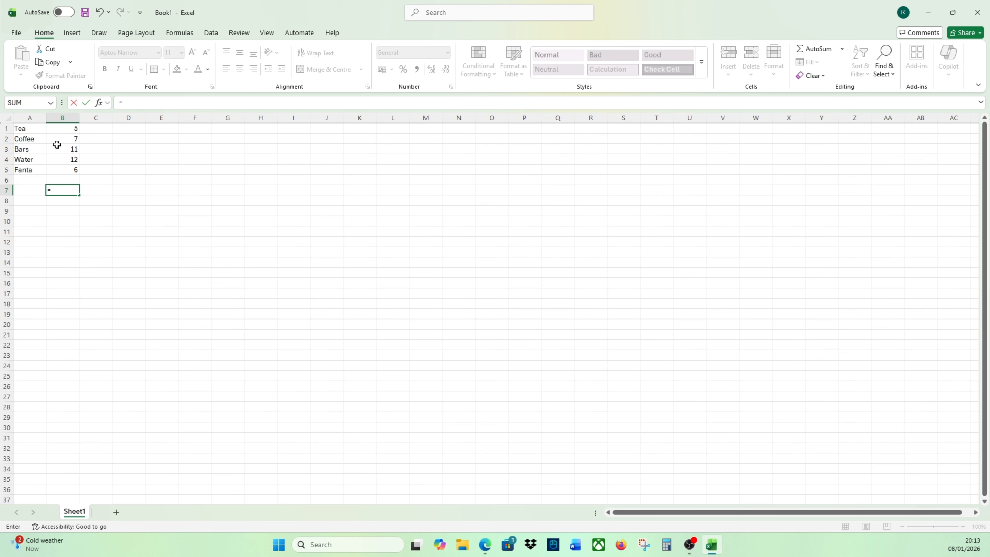
{"action": "type", "text": "A1"}
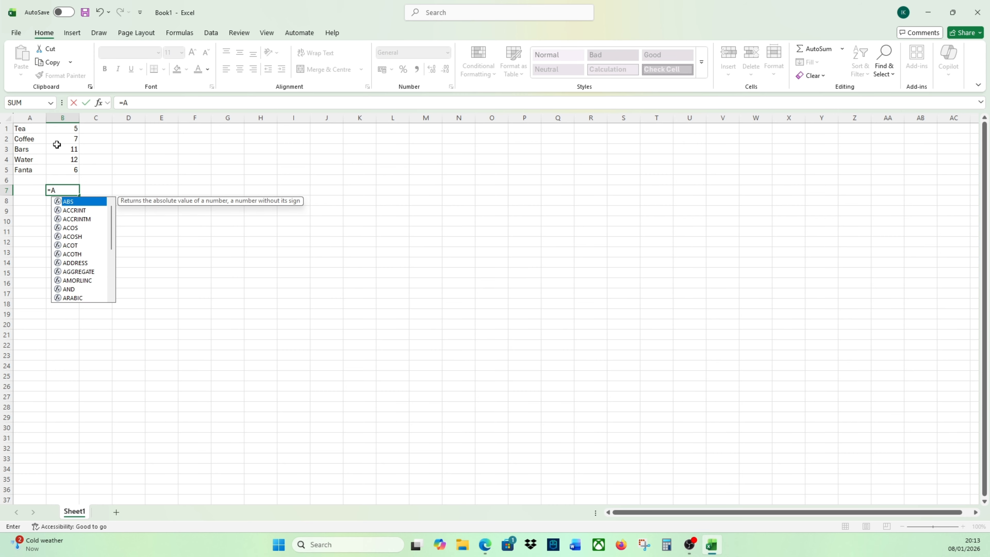
{"action": "key", "text": "BackSpace"}
{"action": "key", "text": "BackSpace"}
{"action": "type", "text": "B"}
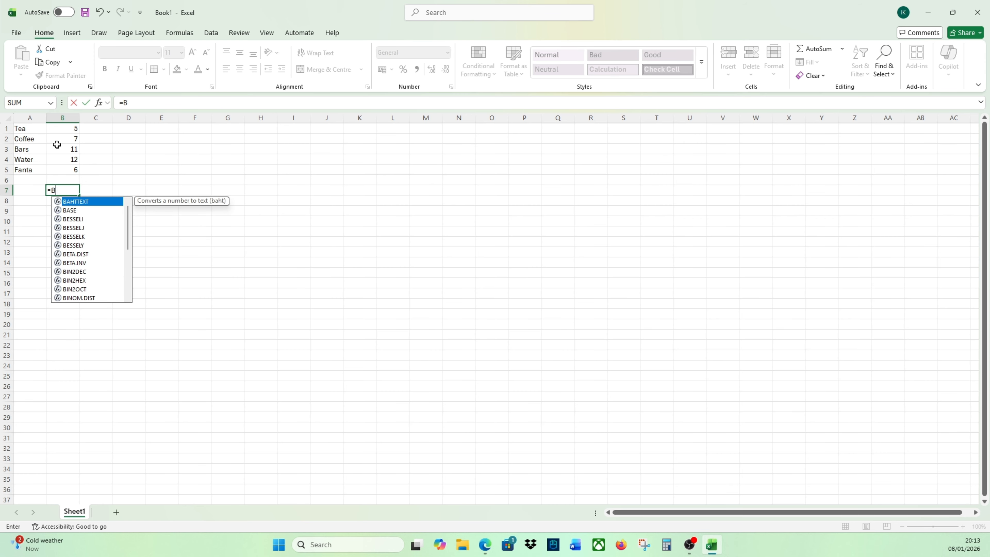
{"action": "type", "text": "1+B2"}
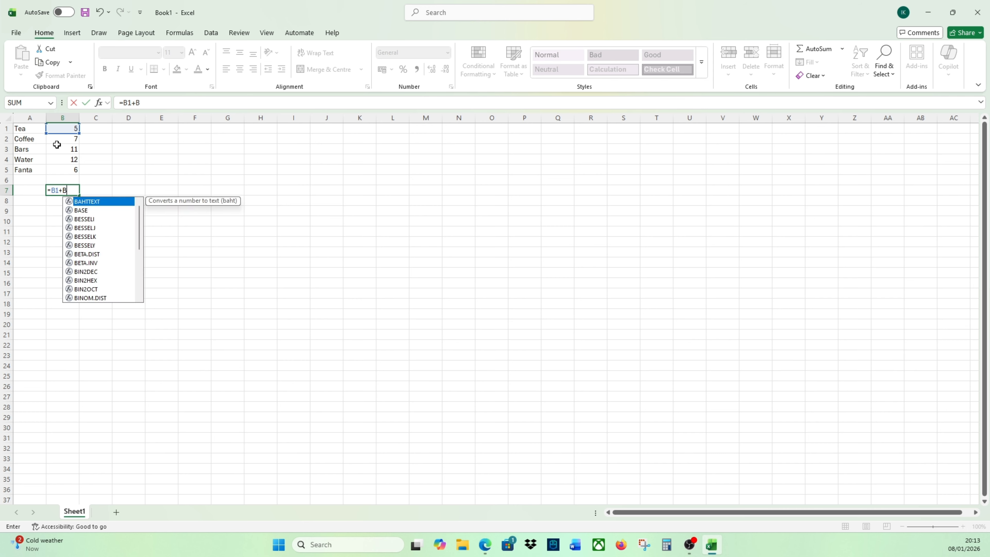
{"action": "type", "text": "+B3"}
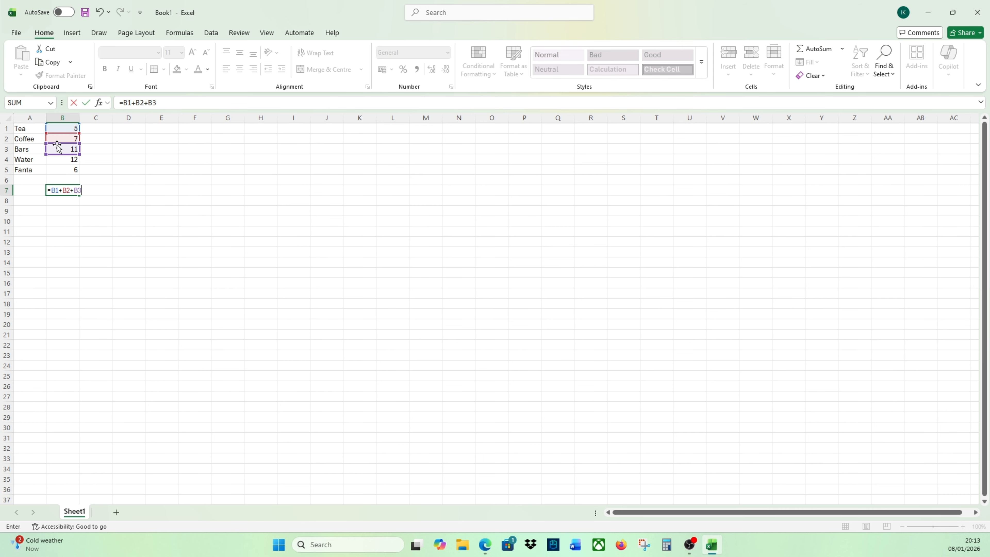
{"action": "type", "text": "+B4+B5"}
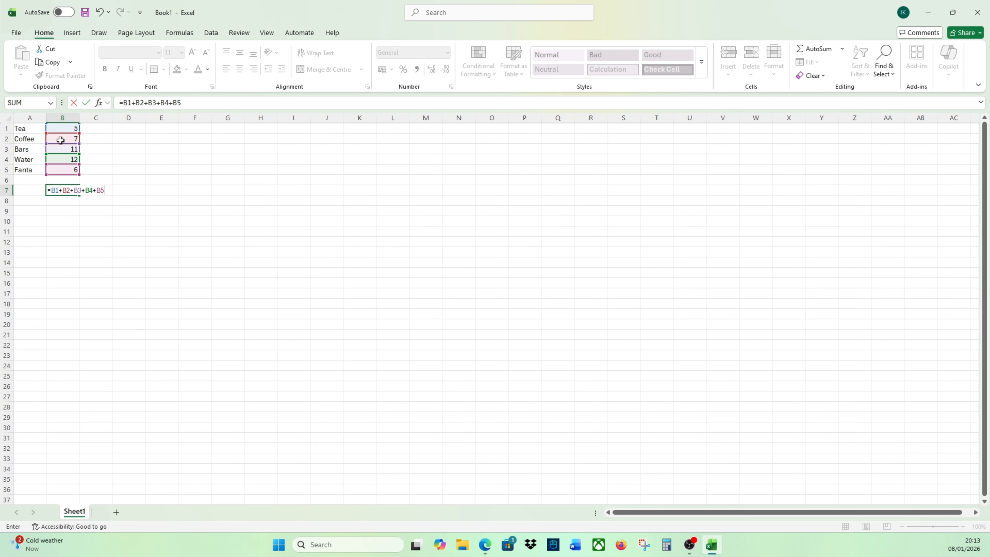
{"action": "key", "text": "Return"}
- Examine the addition formula in B7 and the Tea quantity in B1 that it refers to
{"action": "left_click", "coordinate": [75, 188]}
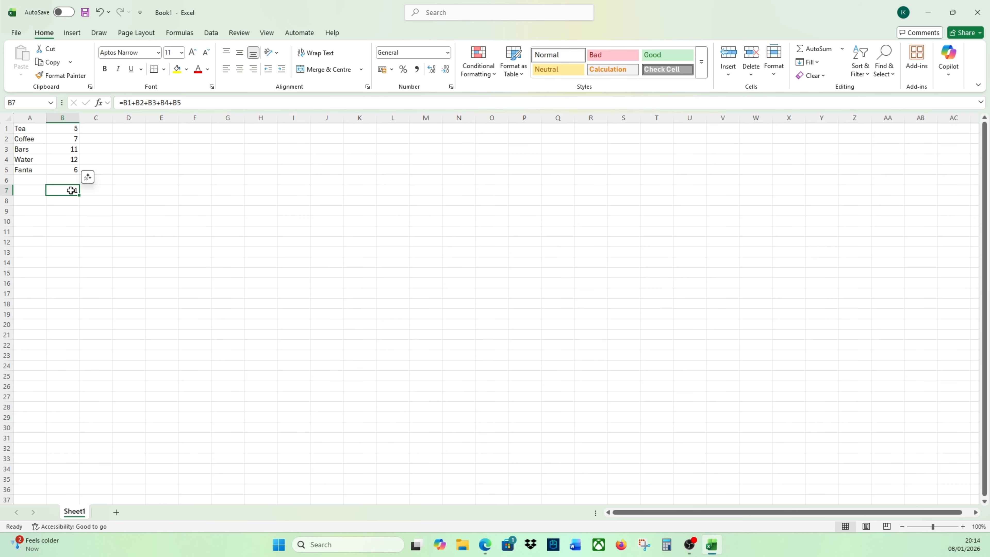
{"action": "left_click", "coordinate": [22, 202]}
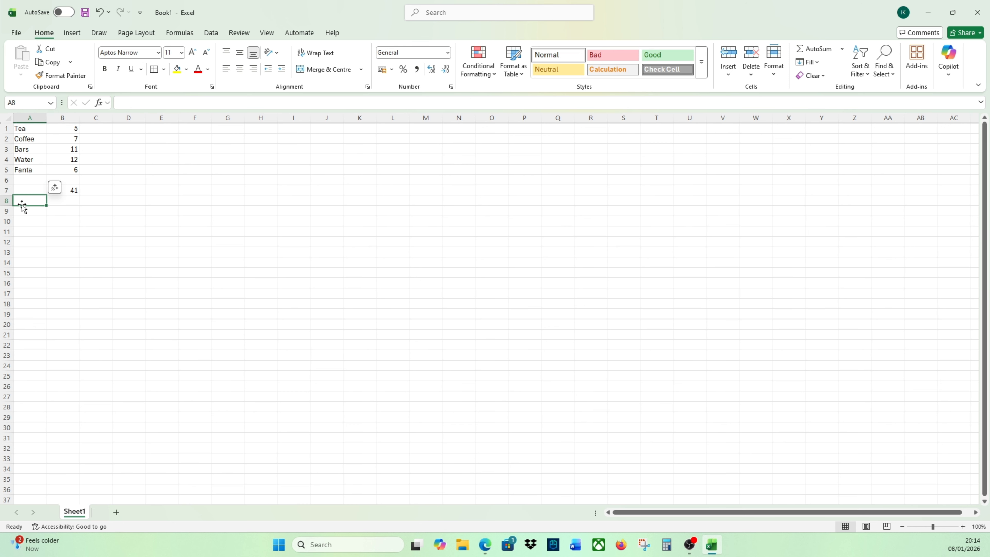
{"action": "left_click", "coordinate": [67, 190]}
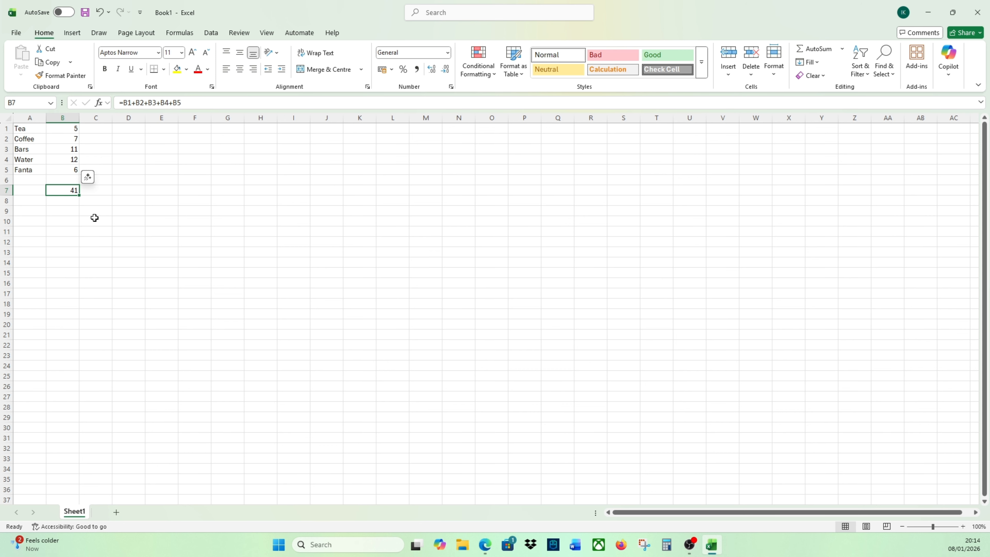
{"action": "left_click", "coordinate": [70, 130]}
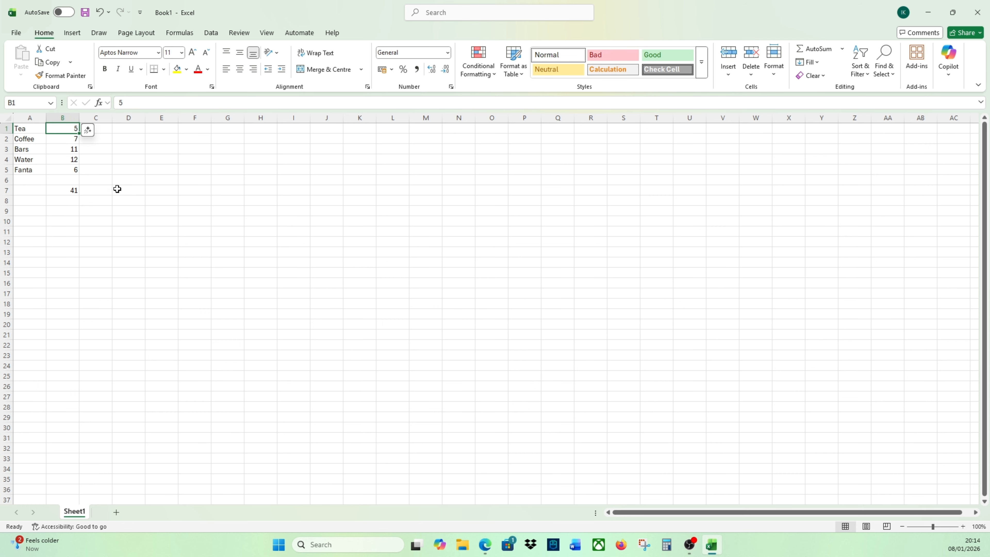
- Try A1 in place of the B1 reference in the B7 formula, and restore the reference to B1
{"action": "left_click", "coordinate": [58, 194]}
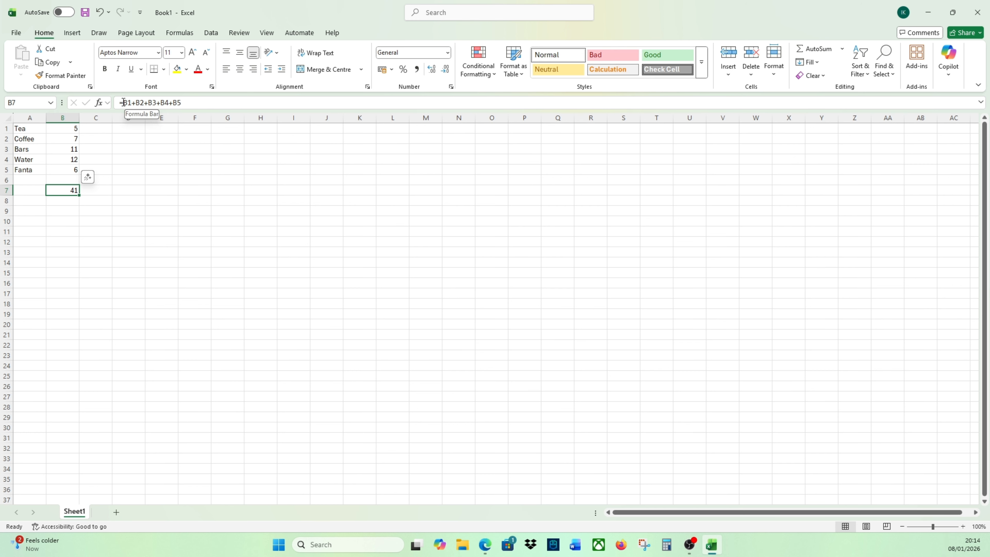
{"action": "left_click", "coordinate": [204, 102]}
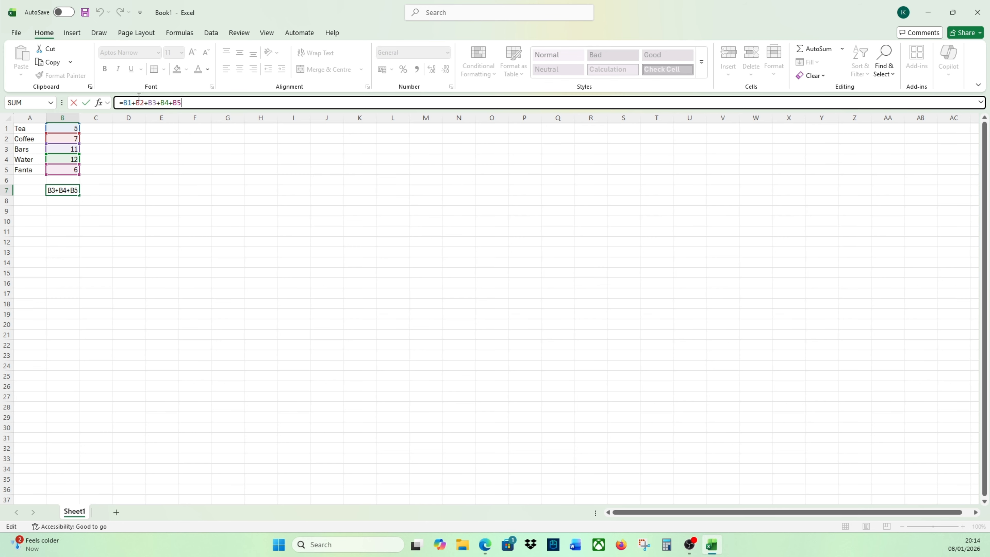
{"action": "left_click", "coordinate": [129, 102]}
{"action": "key", "text": "BackSpace"}
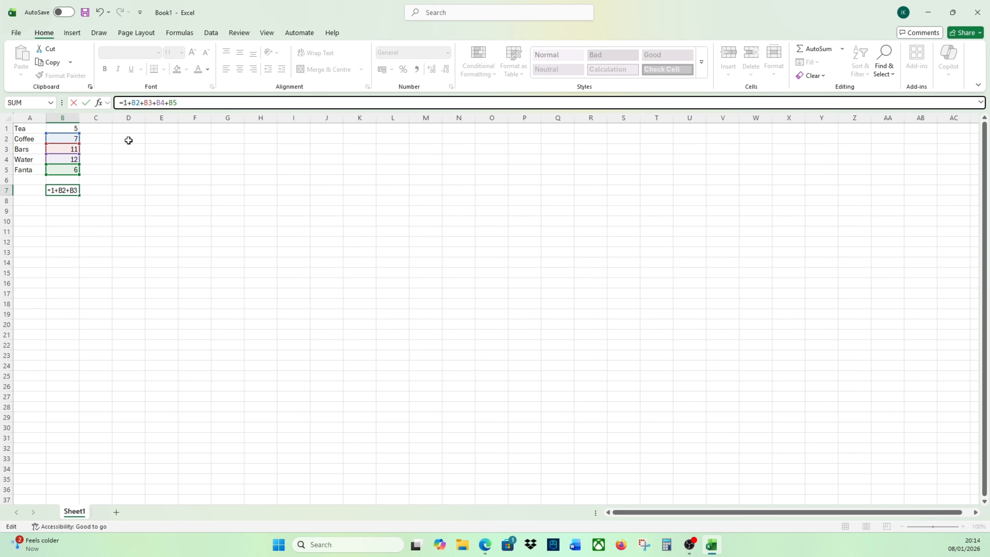
{"action": "type", "text": "A"}
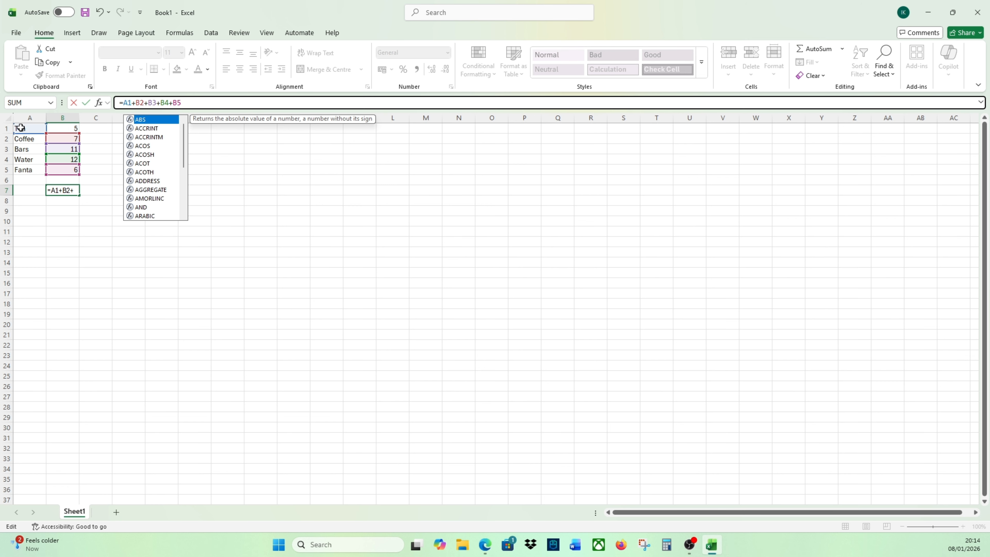
{"action": "key", "text": "BackSpace"}
{"action": "type", "text": "B"}
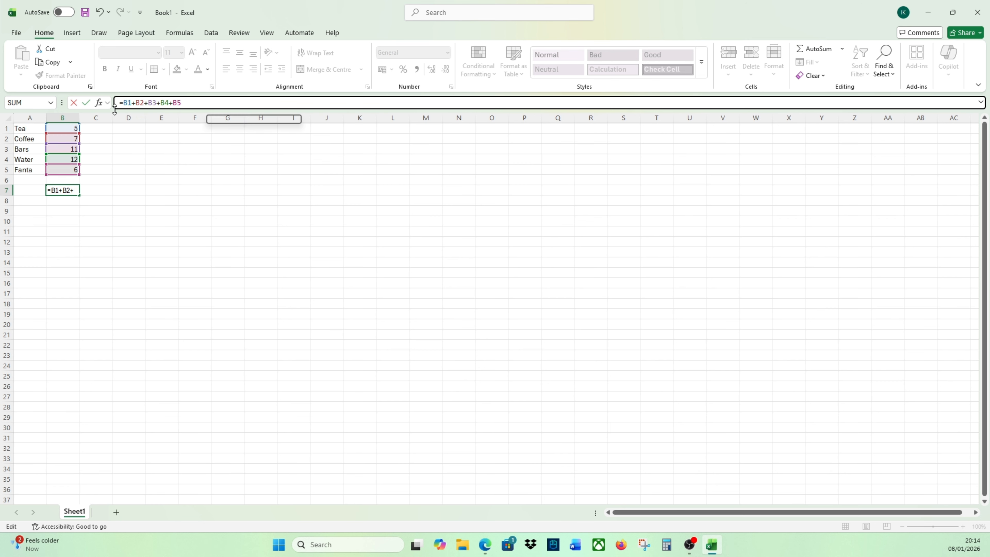
{"action": "left_click", "coordinate": [190, 103]}
{"action": "key", "text": "Return"}
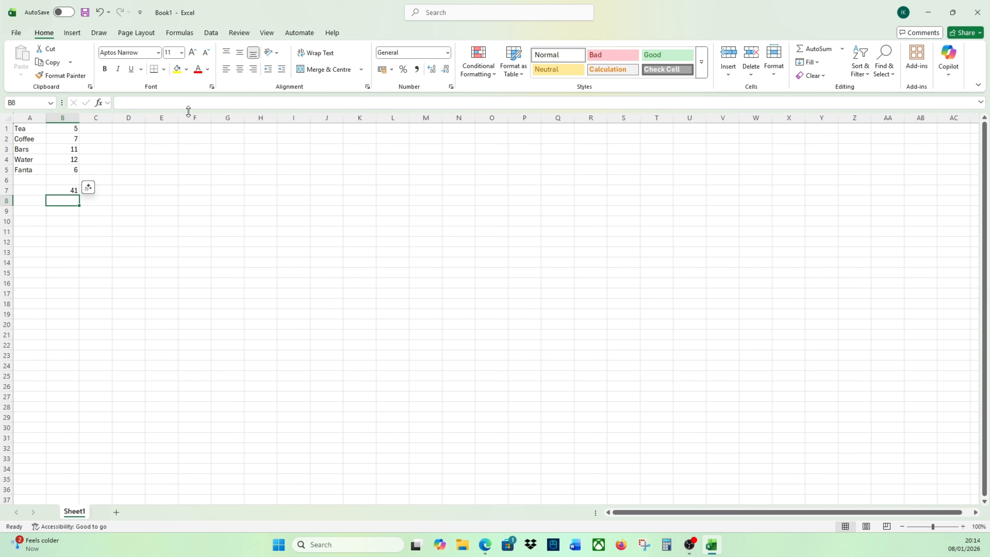
- Copy the addition formula from B7 into B9 and compare the cell references in both formulas
{"action": "left_click", "coordinate": [65, 191]}
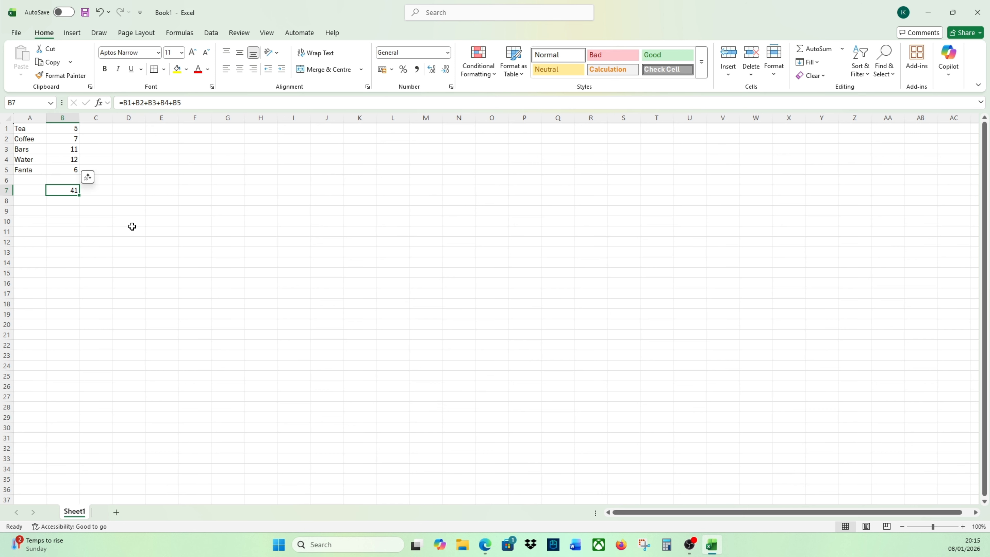
{"action": "key", "text": "ctrl+c"}
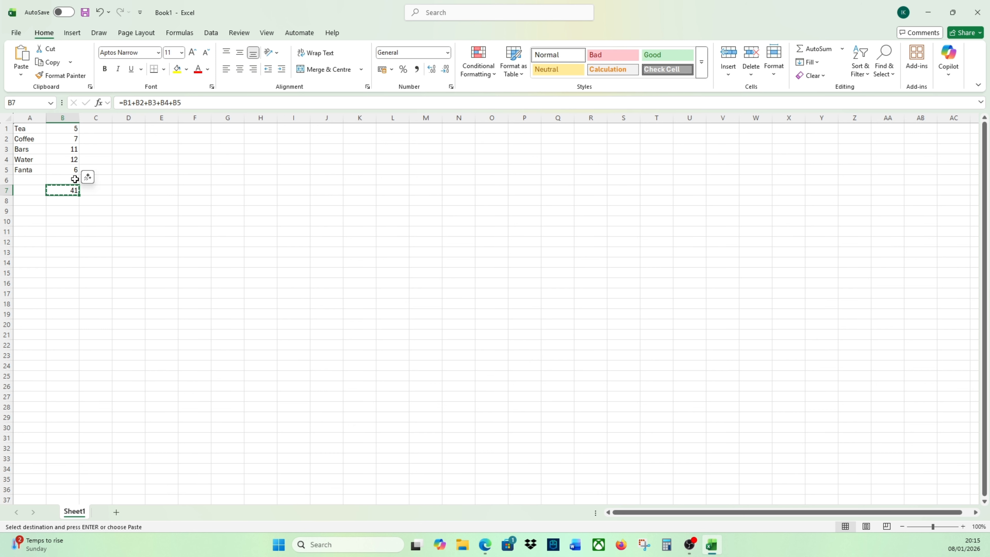
{"action": "right_click", "coordinate": [73, 192]}
{"action": "left_click", "coordinate": [117, 231]}
{"action": "left_click", "coordinate": [69, 212]}
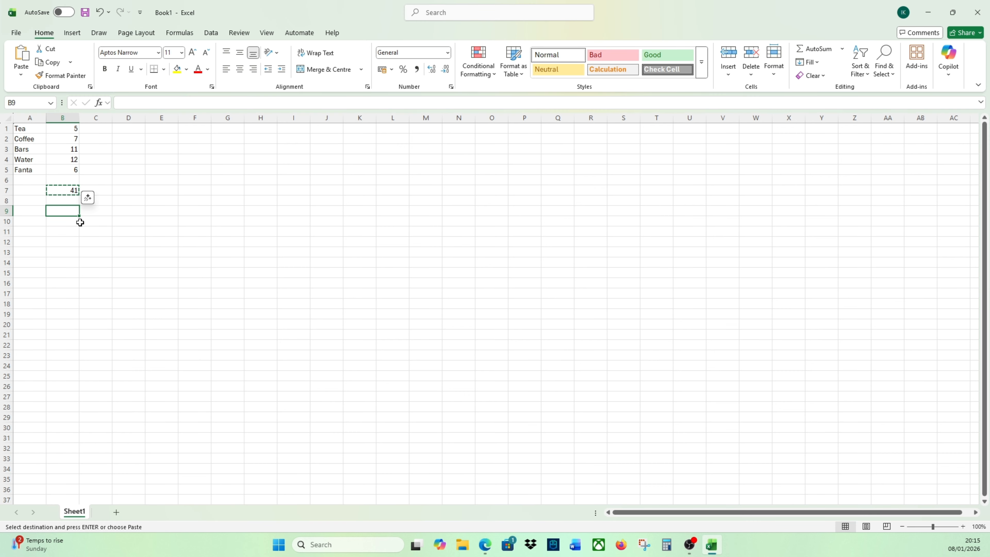
{"action": "key", "text": "ctrl+v"}
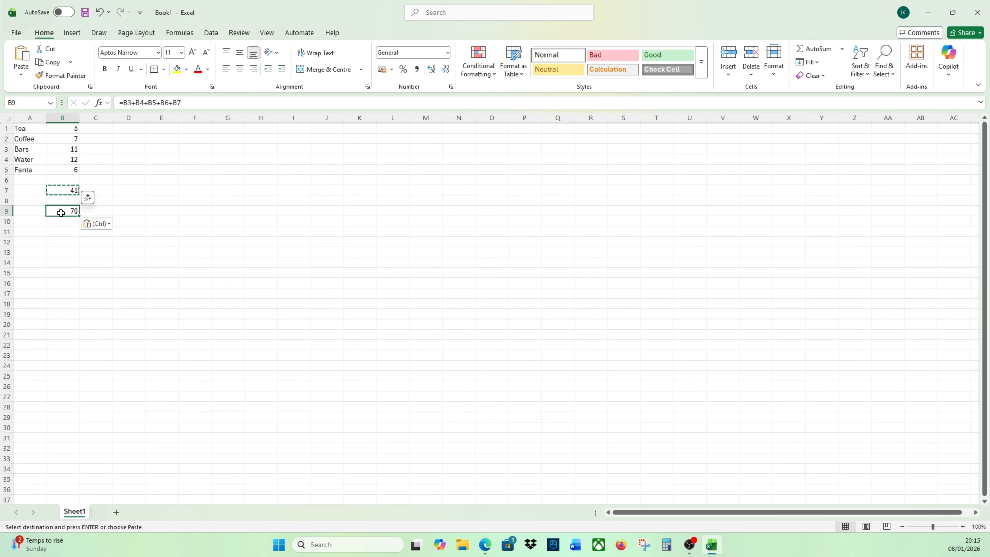
{"action": "left_click", "coordinate": [63, 190]}
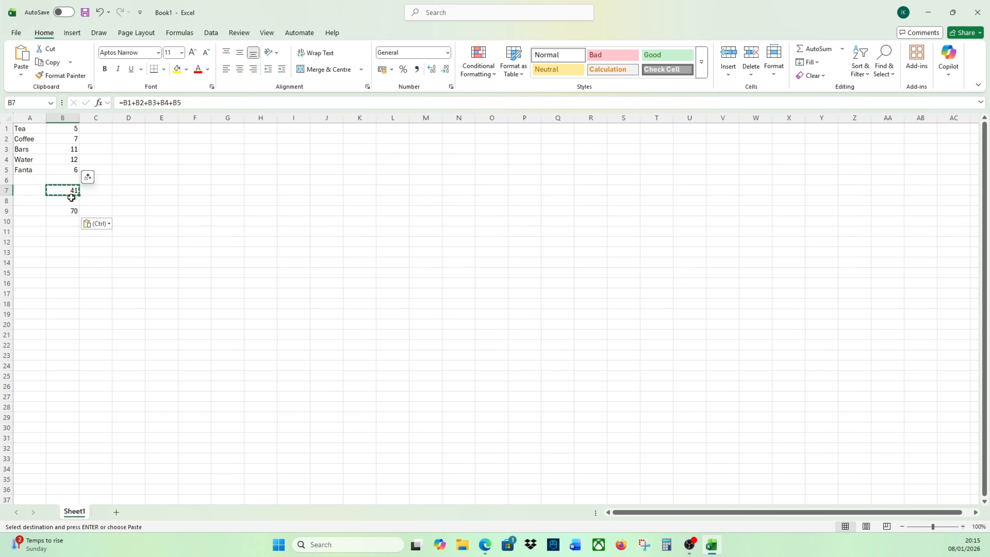
{"action": "left_click", "coordinate": [76, 213]}
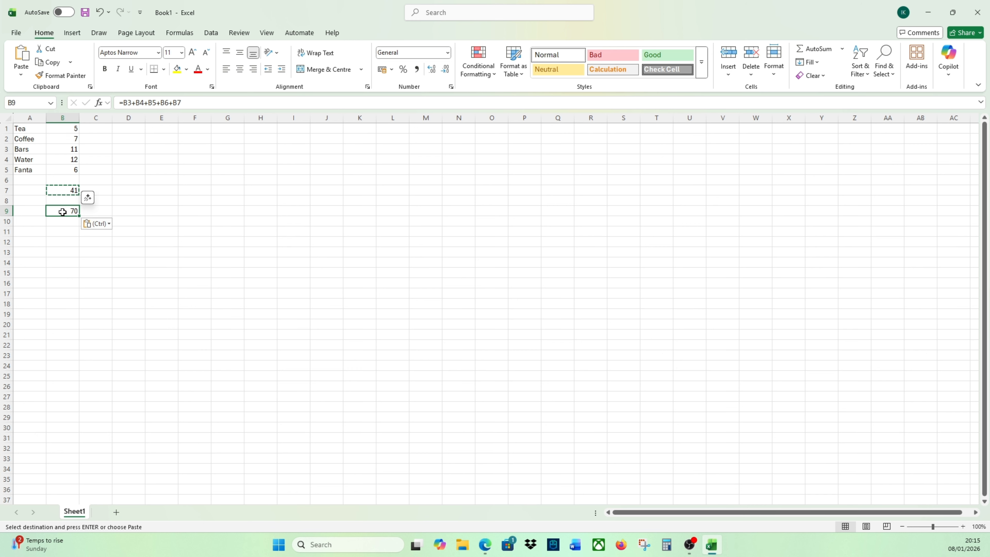
- Compare the formulas in B7 and B9, and open the B9 formula to examine which cells it adds
{"action": "left_click", "coordinate": [57, 190]}
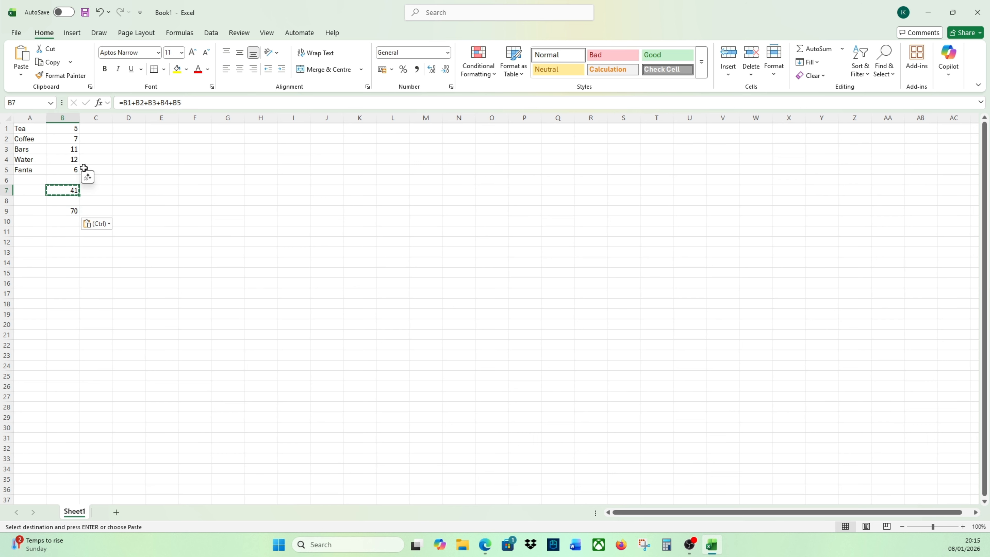
{"action": "left_click", "coordinate": [75, 199]}
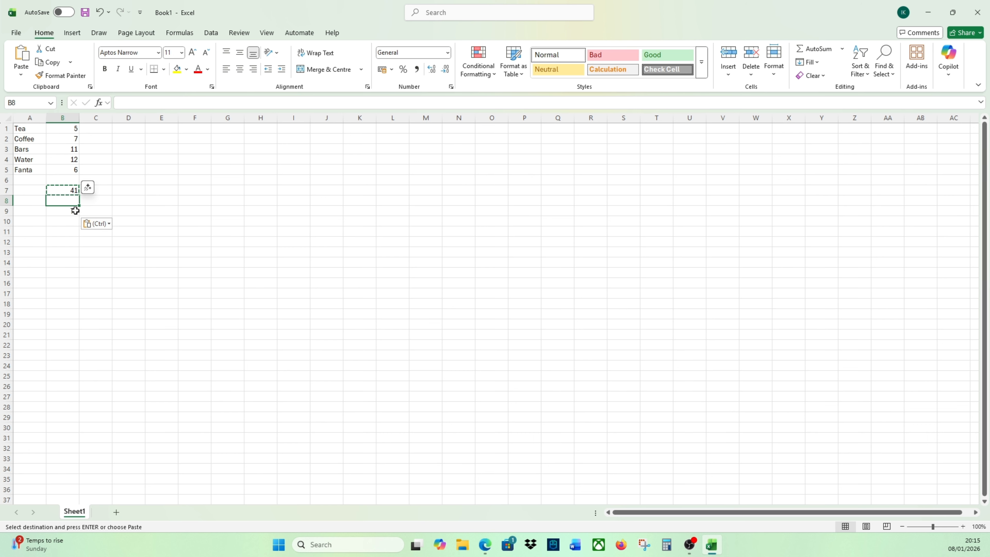
{"action": "left_click", "coordinate": [72, 210]}
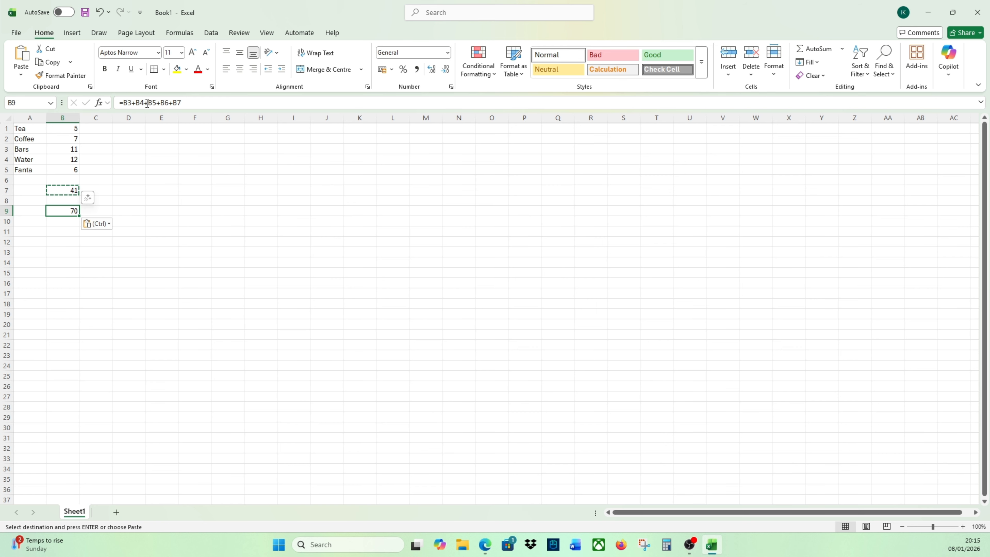
{"action": "left_click", "coordinate": [185, 104]}
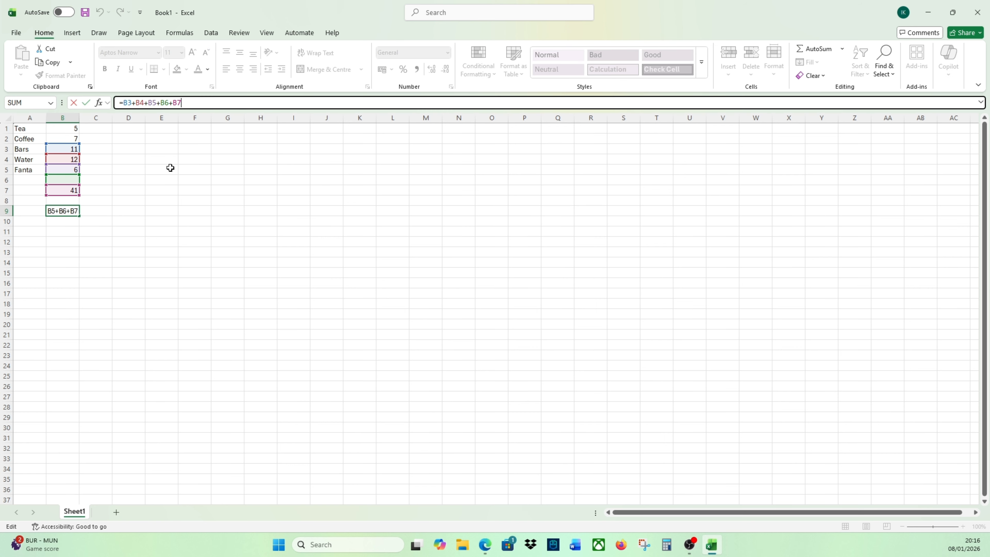
{"action": "key", "text": "Return"}
{"action": "key", "text": "Up"}
{"action": "key", "text": "Up"}
{"action": "key", "text": "Up"}
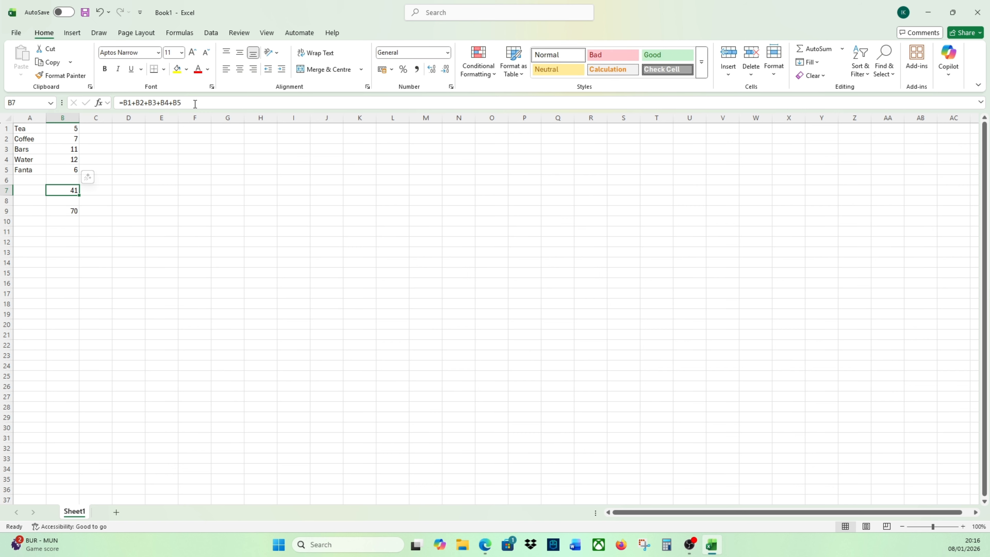
{"action": "key", "text": "Down"}
{"action": "key", "text": "Down"}
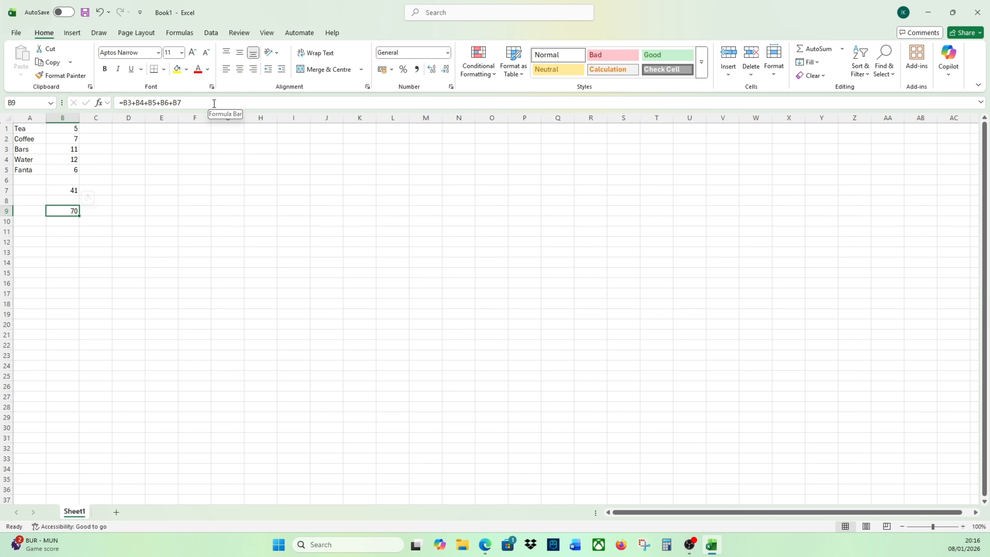
- Alternate between B7 and B9 to examine how the row numbers in the formula shift with the two-row move
{"action": "left_click", "coordinate": [83, 226]}
{"action": "left_click", "coordinate": [63, 214]}
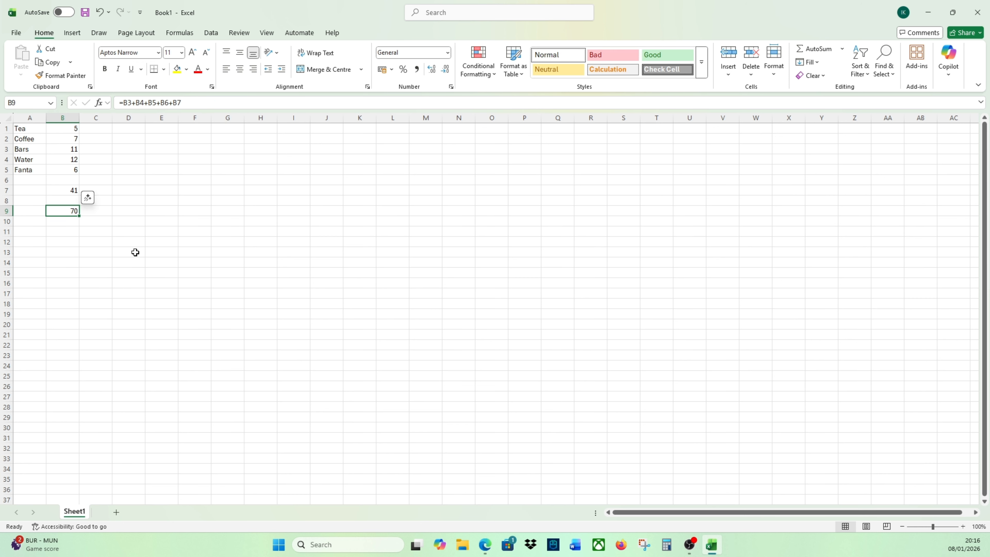
{"action": "left_click", "coordinate": [63, 191]}
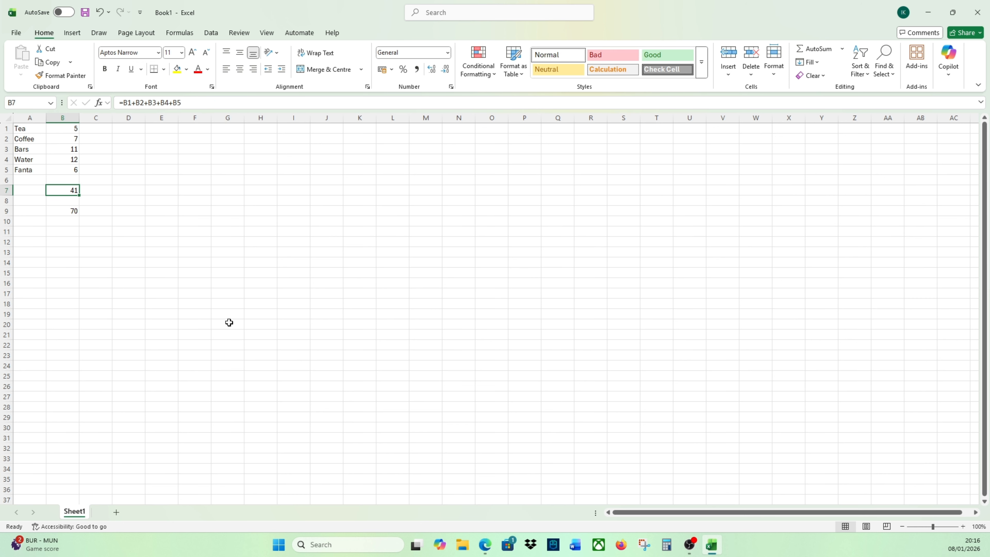
{"action": "key", "text": "Down"}
{"action": "key", "text": "Up"}
{"action": "key", "text": "Down"}
{"action": "key", "text": "Down"}
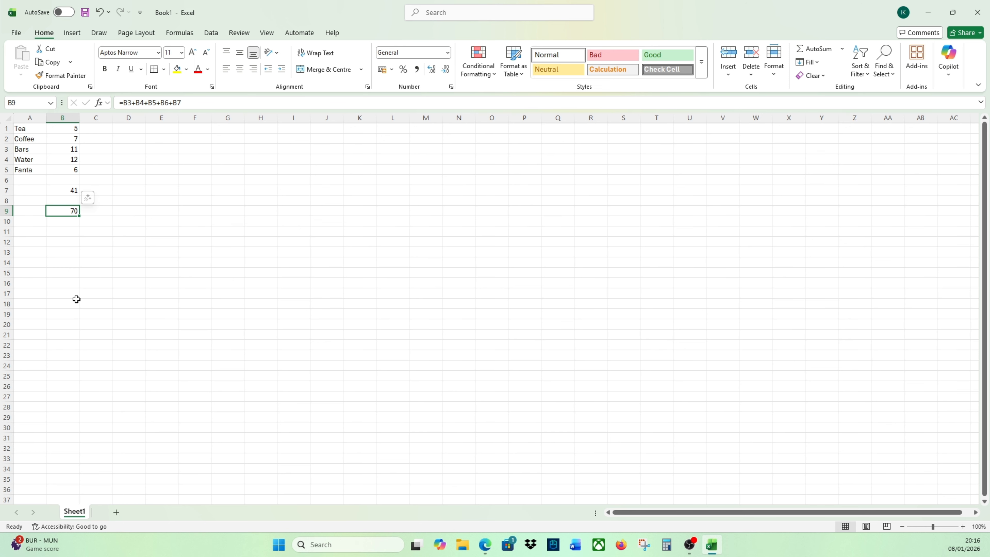
{"action": "key", "text": "Up"}
{"action": "key", "text": "Down"}
{"action": "key", "text": "Up"}
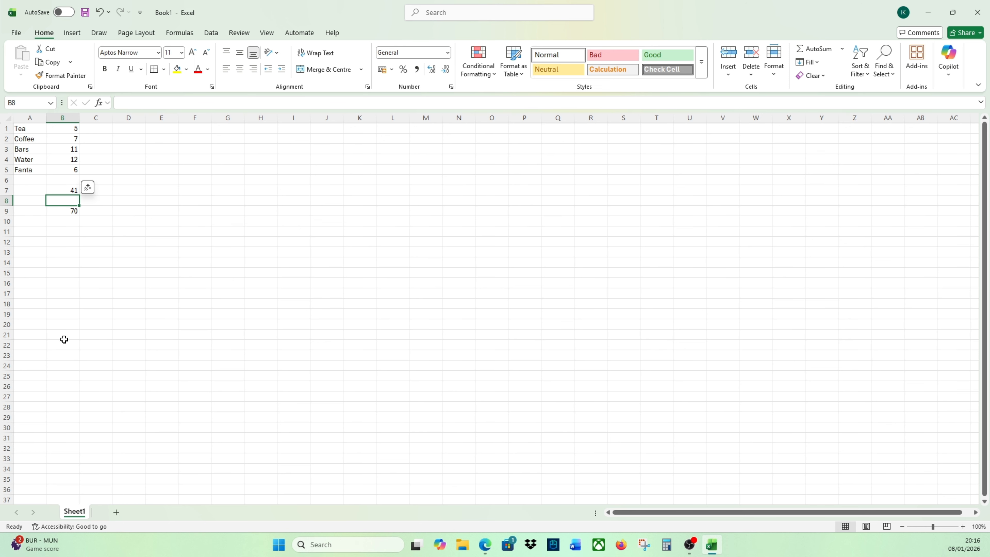
{"action": "key", "text": "Down"}
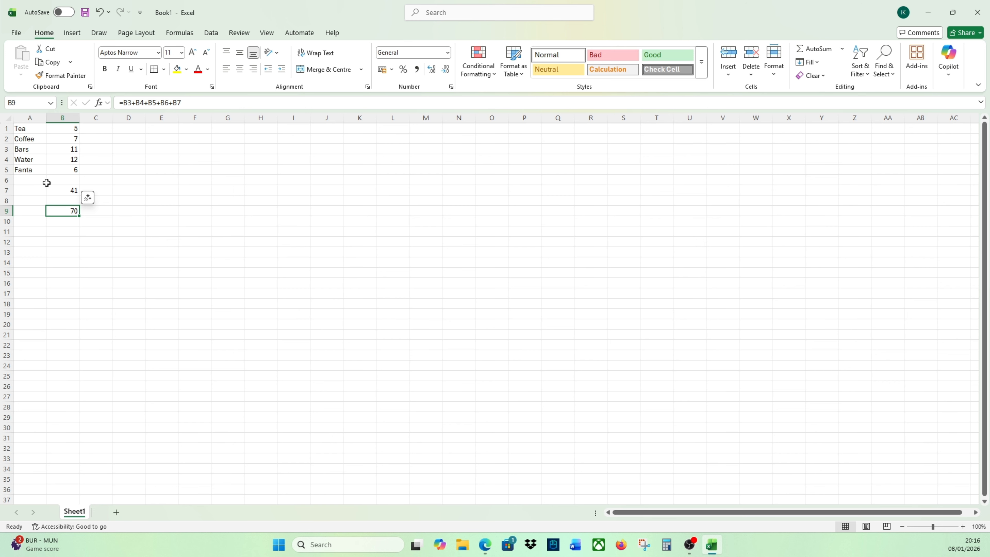
{"action": "key", "text": "Up"}
{"action": "key", "text": "Up"}
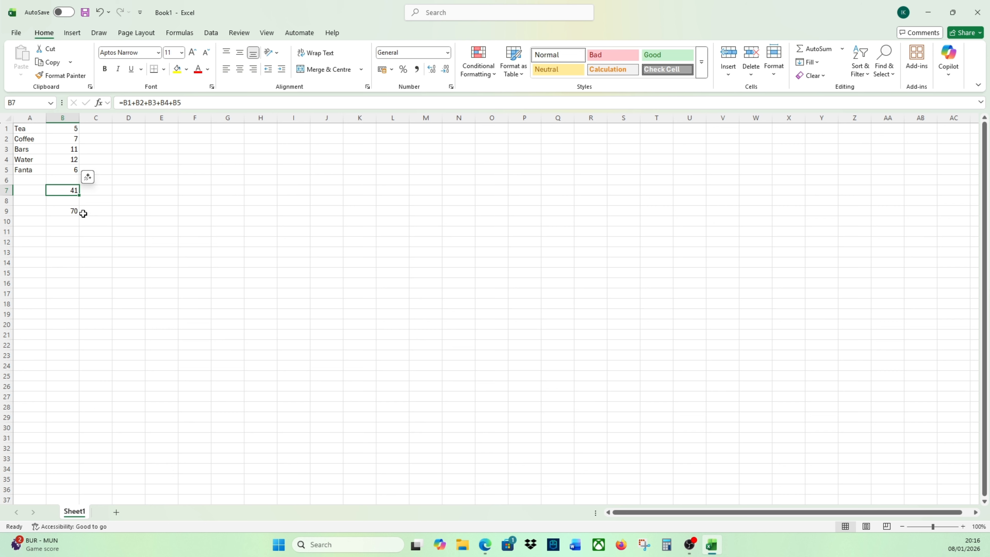
{"action": "key", "text": "Down"}
{"action": "key", "text": "Down"}
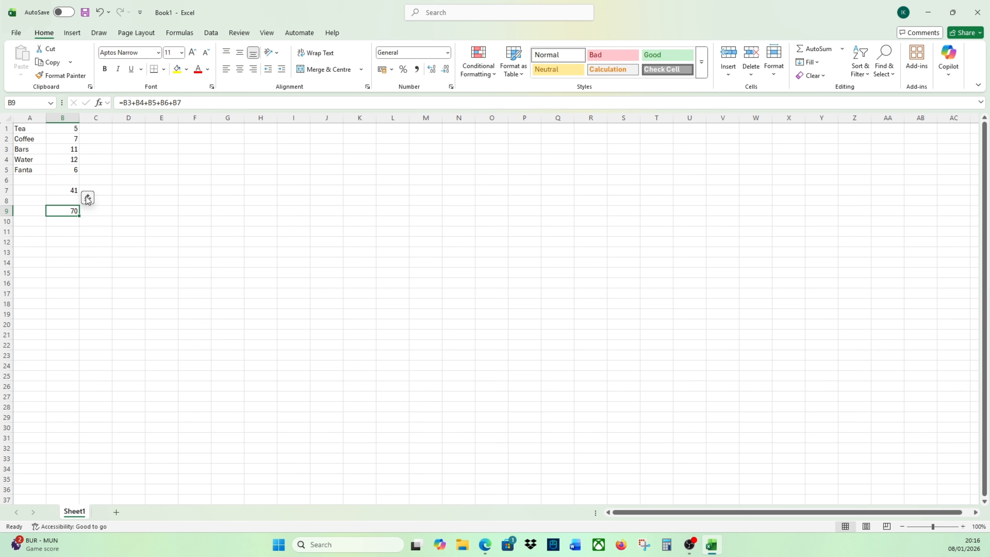
{"action": "key", "text": "Up"}
{"action": "key", "text": "Up"}
{"action": "key", "text": "Down"}
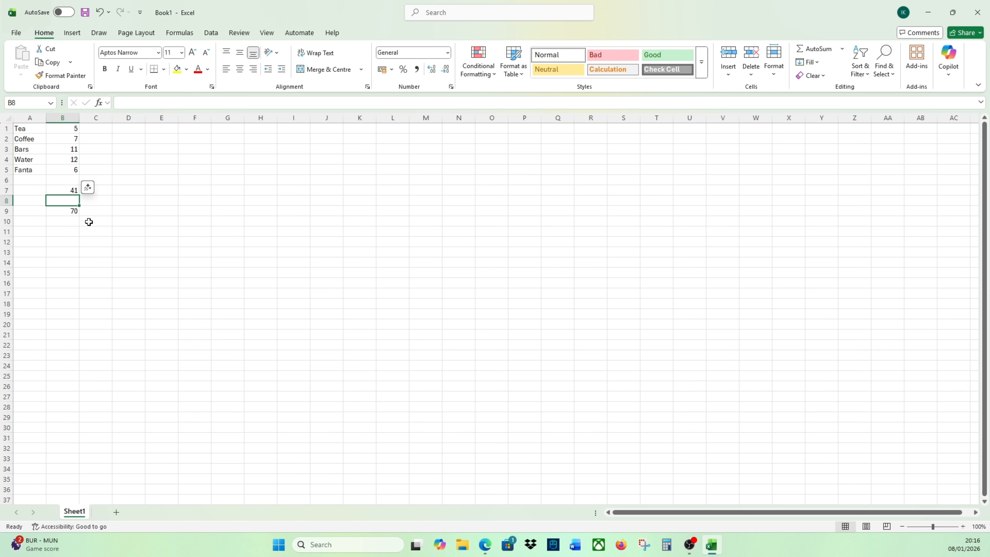
{"action": "key", "text": "Up"}
{"action": "key", "text": "Down"}
{"action": "key", "text": "Down"}
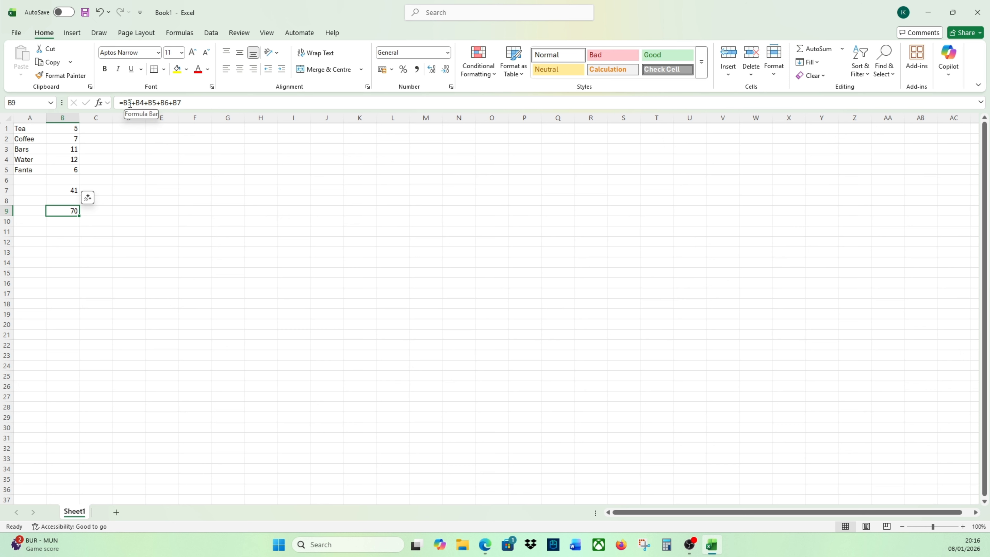
- Compare the individual references in the B7 formula with their counterparts in the B9 copy
{"action": "left_click", "coordinate": [56, 191]}
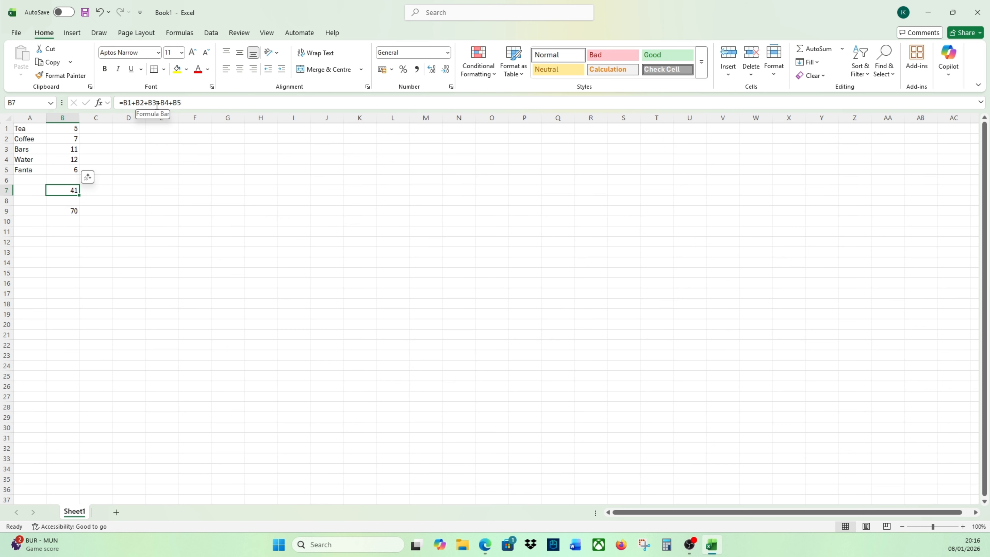
{"action": "left_click", "coordinate": [62, 203]}
{"action": "left_click", "coordinate": [62, 209]}
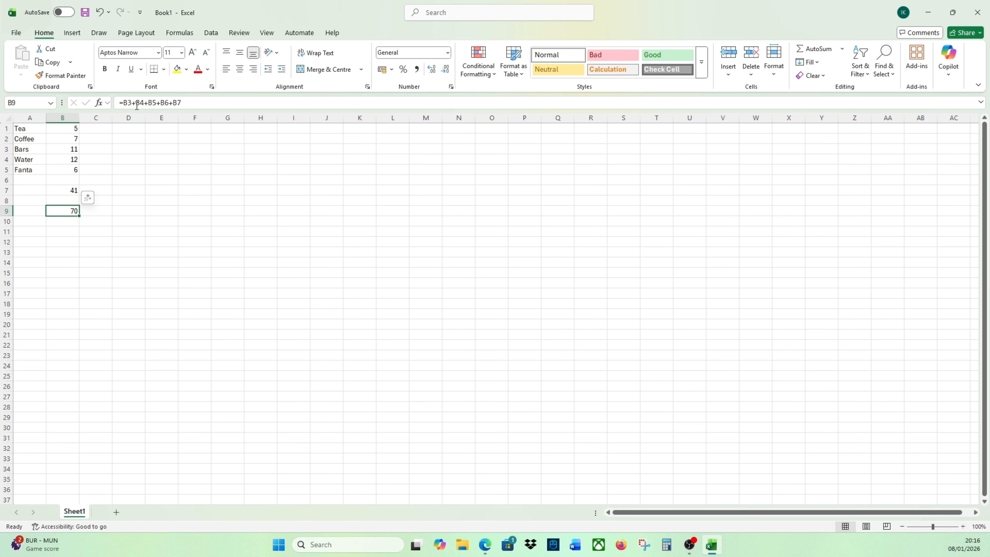
{"action": "left_click", "coordinate": [63, 189]}
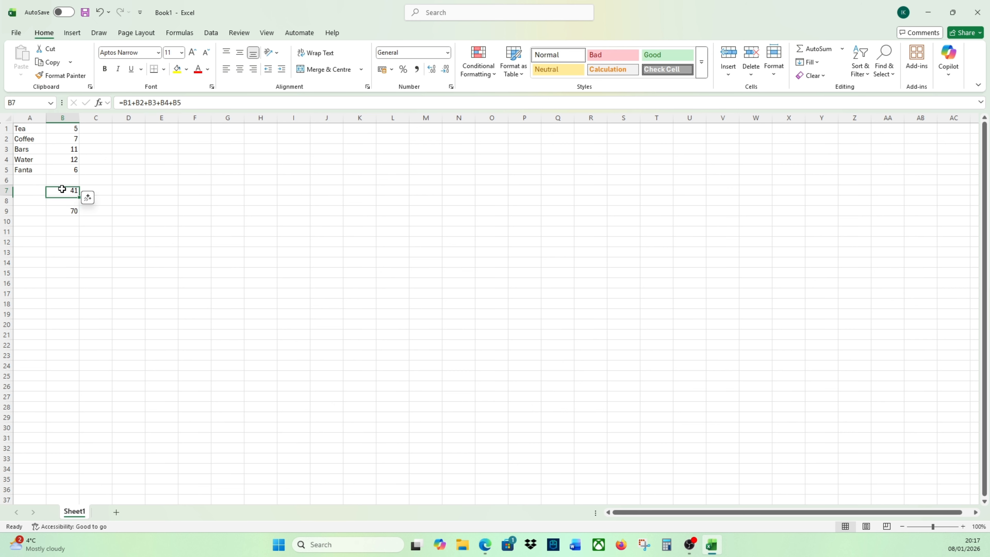
{"action": "left_click", "coordinate": [68, 213]}
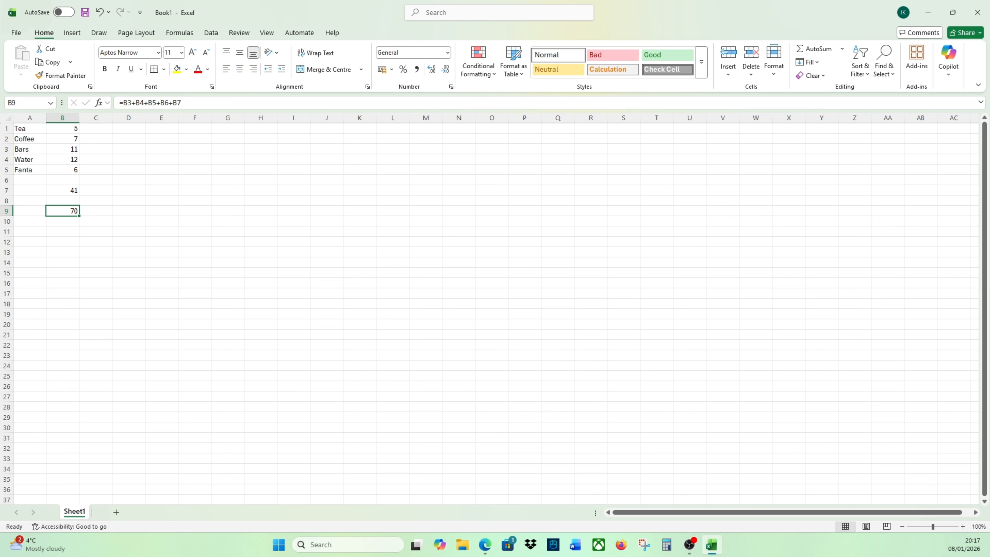
{"action": "key", "text": "Up"}
{"action": "key", "text": "Up"}
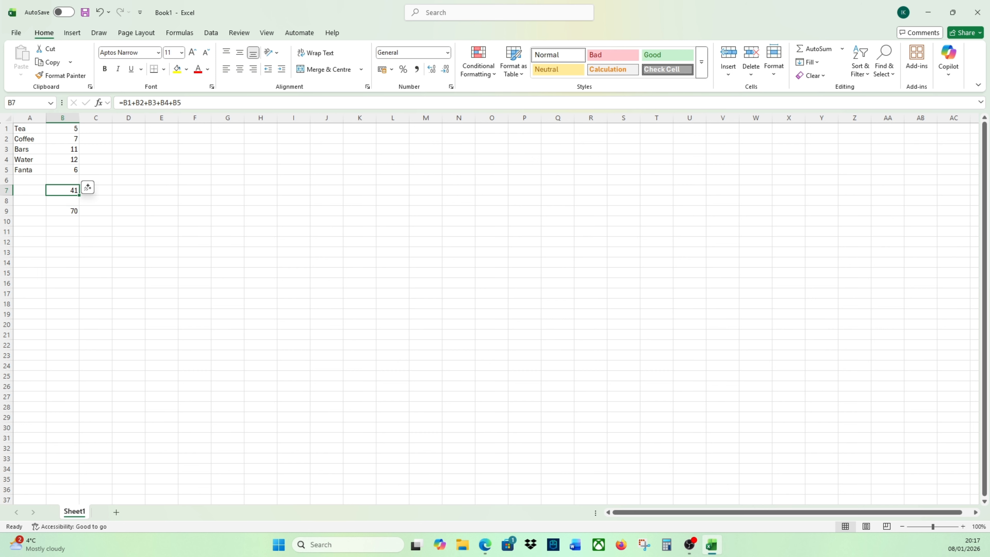
{"action": "key", "text": "Down"}
{"action": "key", "text": "Down"}
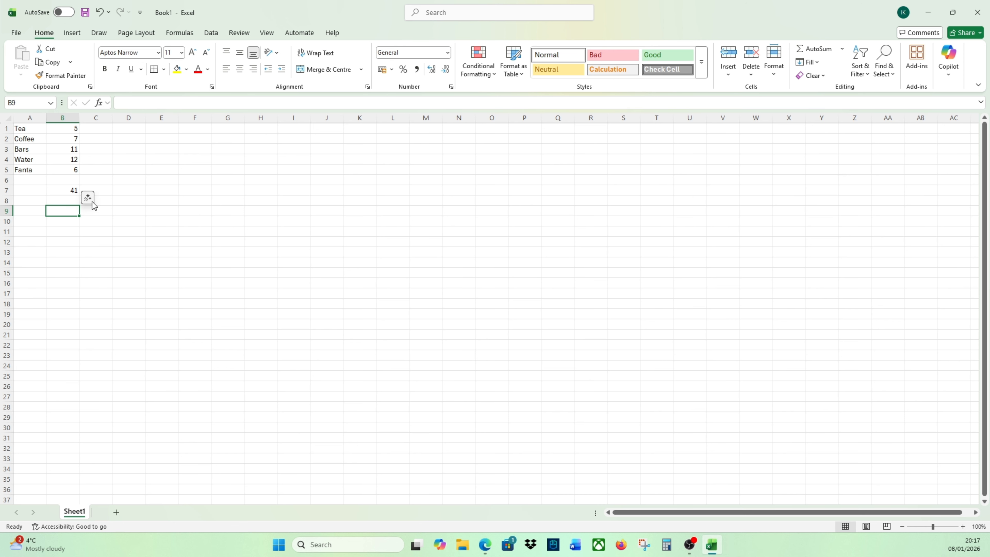
- Clear B9 and copy the addition formula from B7 into it again
{"action": "key", "text": "Delete"}
{"action": "left_click", "coordinate": [62, 191]}
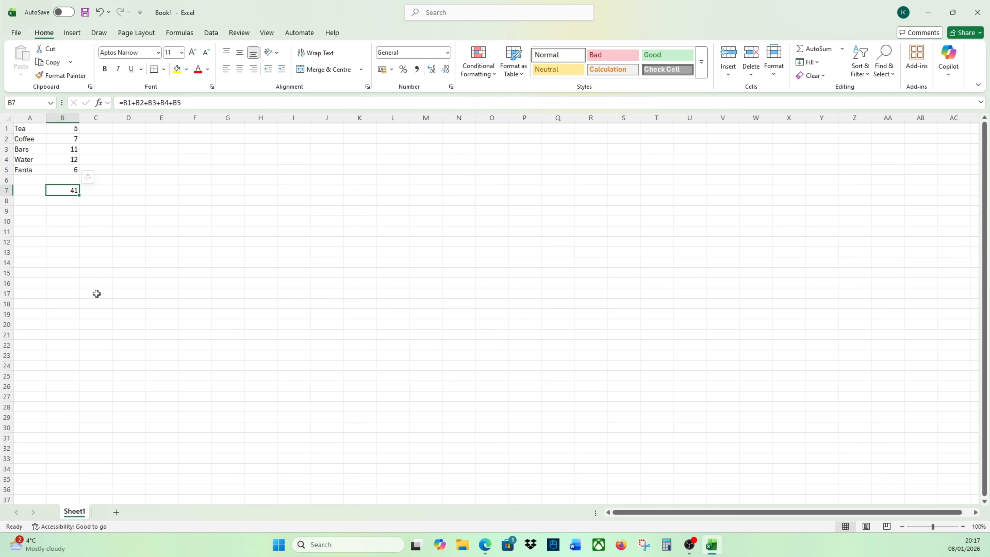
{"action": "key", "text": "ctrl+c"}
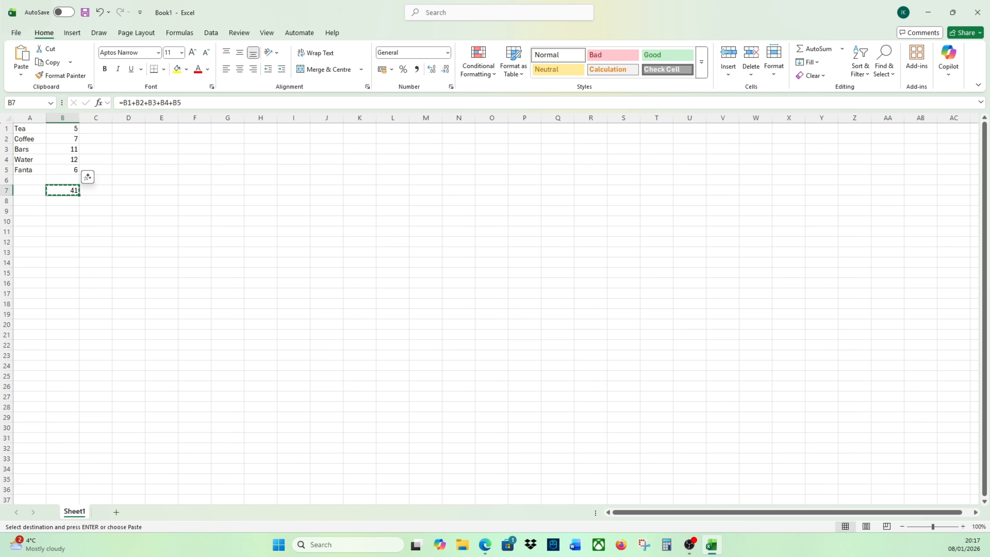
{"action": "left_click", "coordinate": [75, 211]}
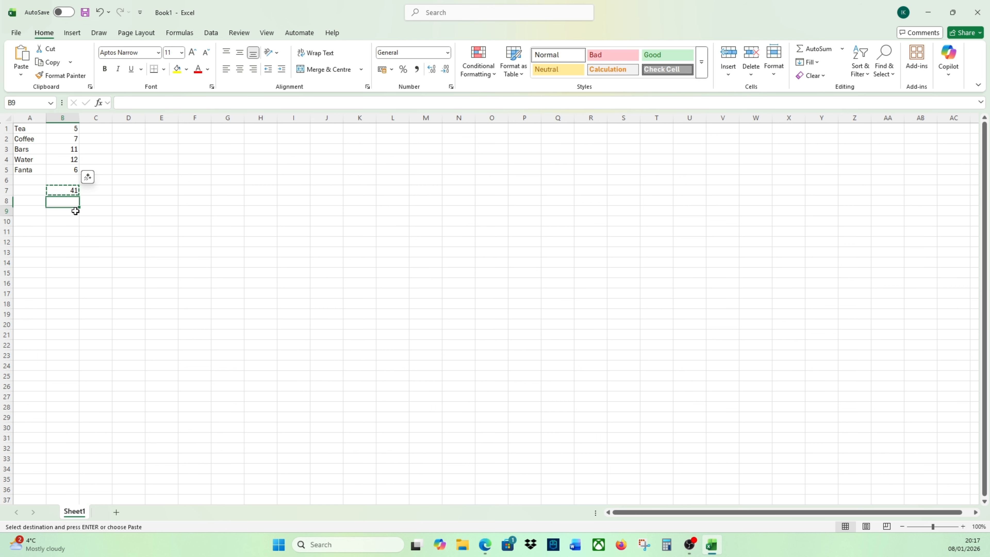
{"action": "key", "text": "ctrl+v"}
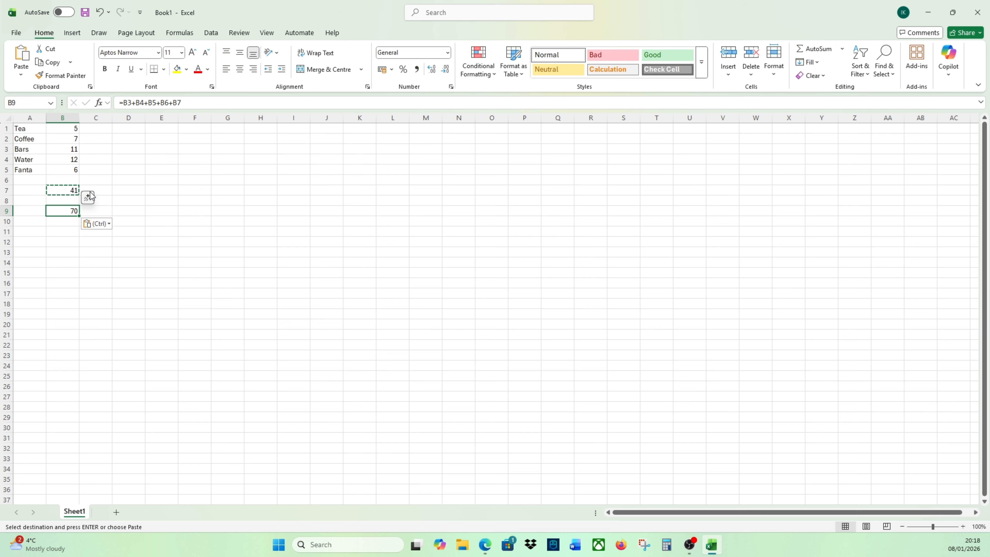
- Paste the copied B7 formula into E7 to try a move across columns
{"action": "left_click", "coordinate": [61, 189]}
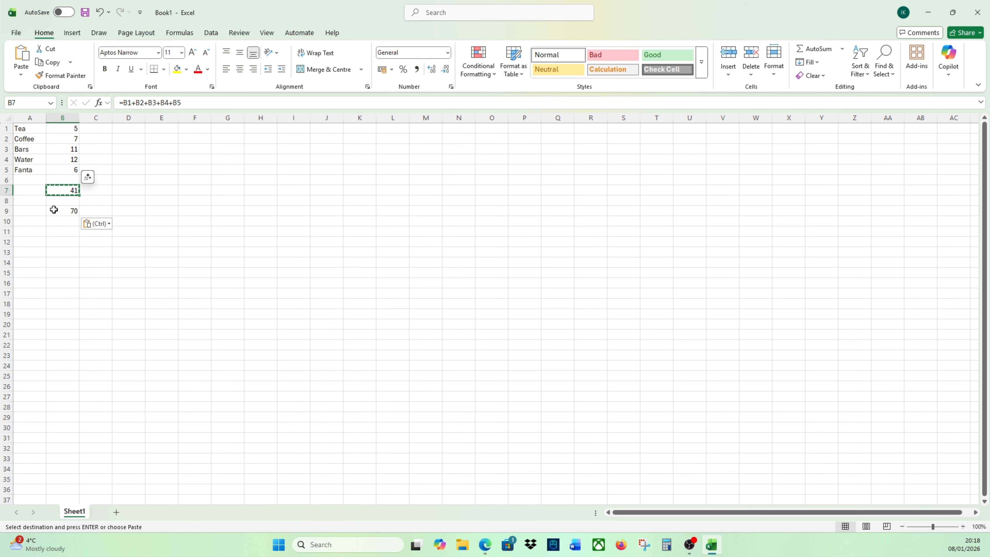
{"action": "left_click", "coordinate": [160, 189]}
{"action": "key", "text": "ctrl+v"}
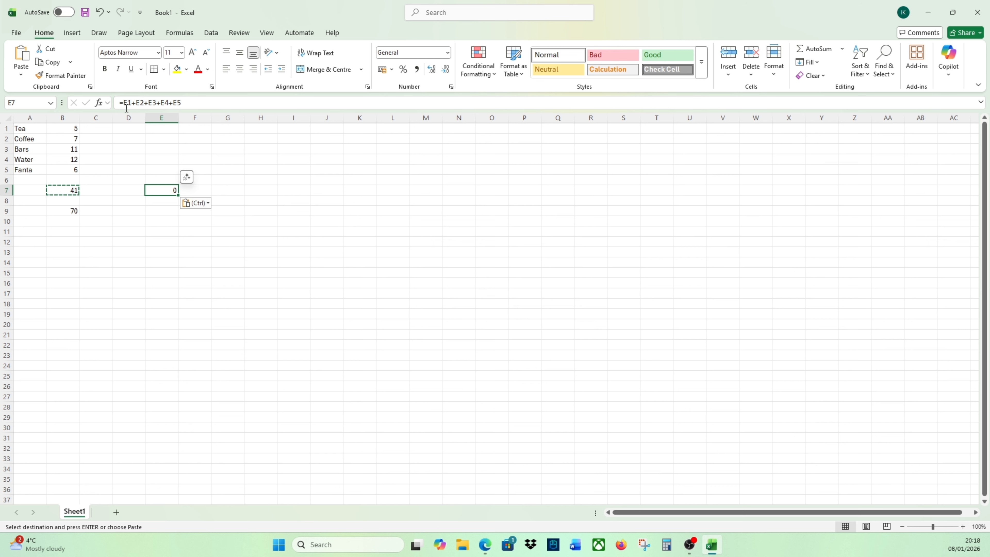
- Clear the copied formulas from E7 and B9
{"action": "key", "text": "Delete"}
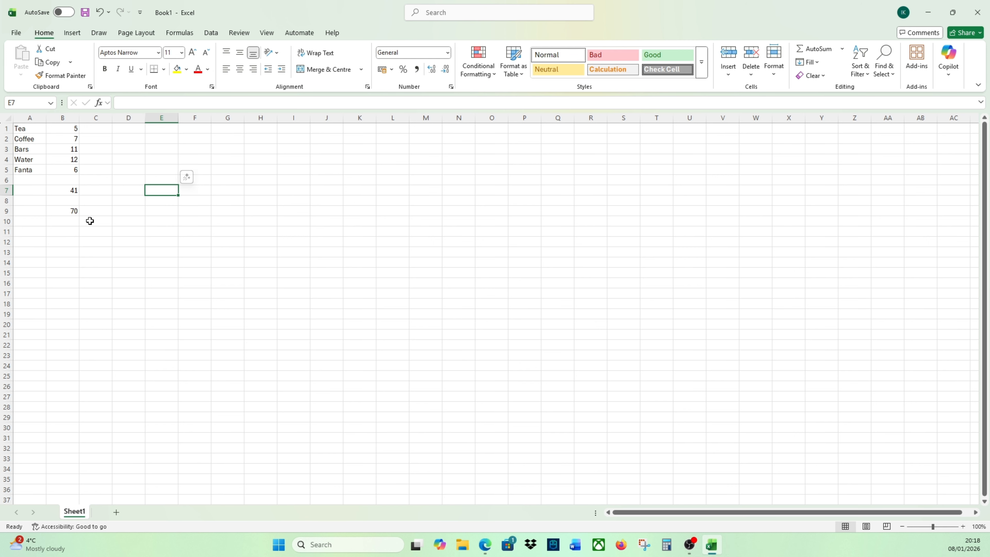
{"action": "left_click", "coordinate": [66, 211]}
{"action": "key", "text": "Delete"}
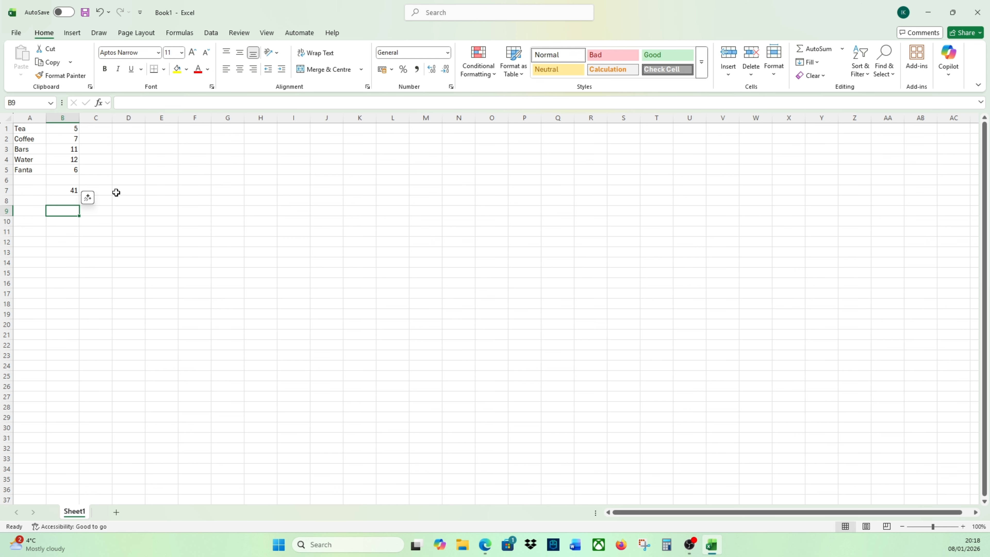
- Copy the addition formula from B7 into E7, three columns across in the same row
{"action": "left_click", "coordinate": [99, 190]}
{"action": "key", "text": "Right"}
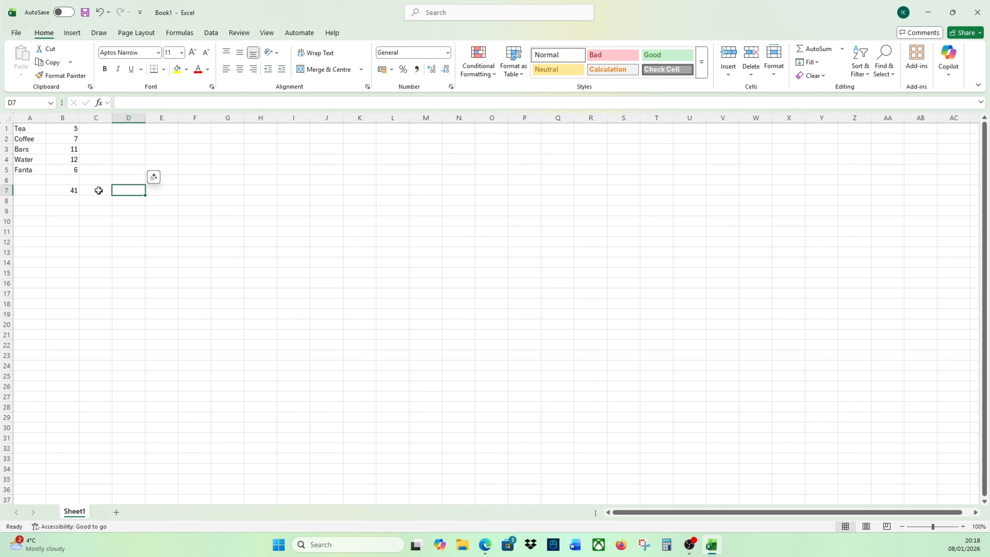
{"action": "left_click", "coordinate": [70, 187]}
{"action": "key", "text": "ctrl+c"}
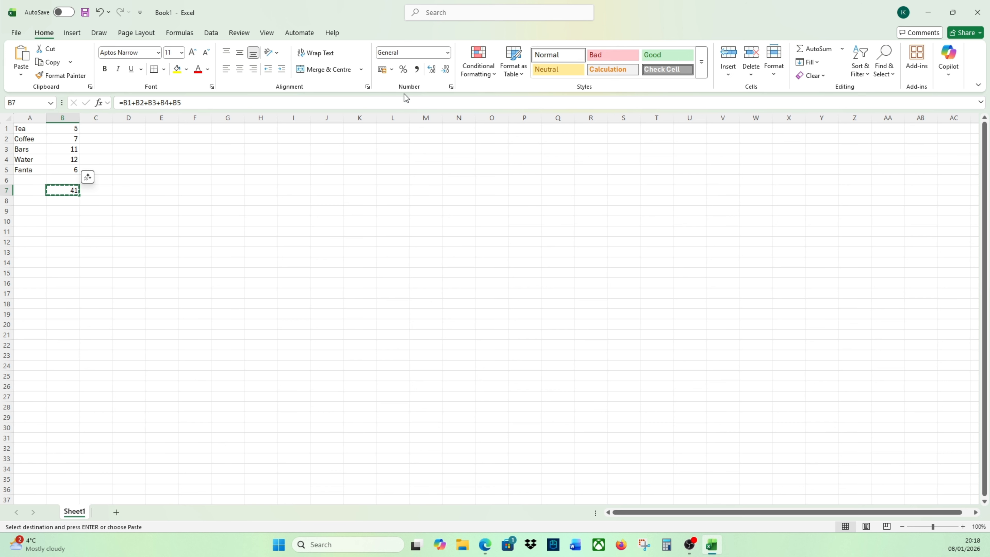
{"action": "left_click", "coordinate": [164, 189]}
{"action": "key", "text": "ctrl+v"}
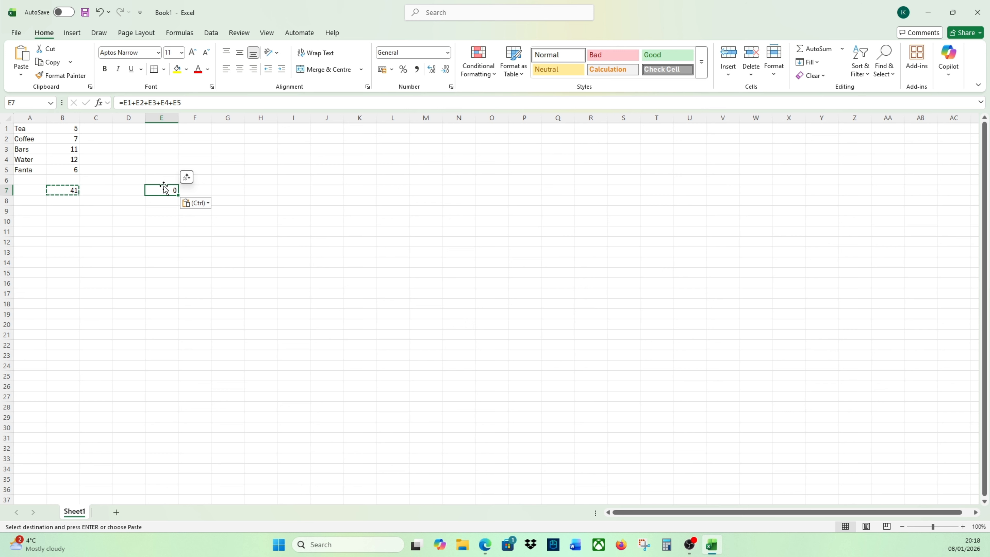
- Trace the cell offsets from E7 back to B7, down to B10, and across to E7 again
{"action": "key", "text": "Left"}
{"action": "key", "text": "Left"}
{"action": "key", "text": "Left"}
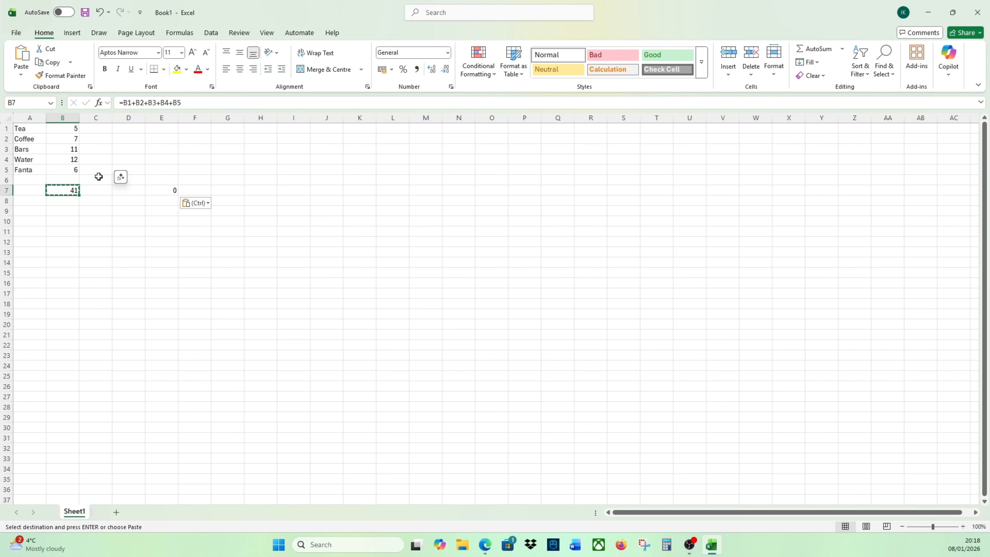
{"action": "key", "text": "Down"}
{"action": "key", "text": "Down"}
{"action": "key", "text": "Down"}
{"action": "key", "text": "Down"}
{"action": "key", "text": "Down"}
{"action": "key", "text": "Down"}
{"action": "key", "text": "Up"}
{"action": "key", "text": "Up"}
{"action": "key", "text": "Up"}
{"action": "key", "text": "Up"}
{"action": "key", "text": "Up"}
{"action": "key", "text": "Up"}
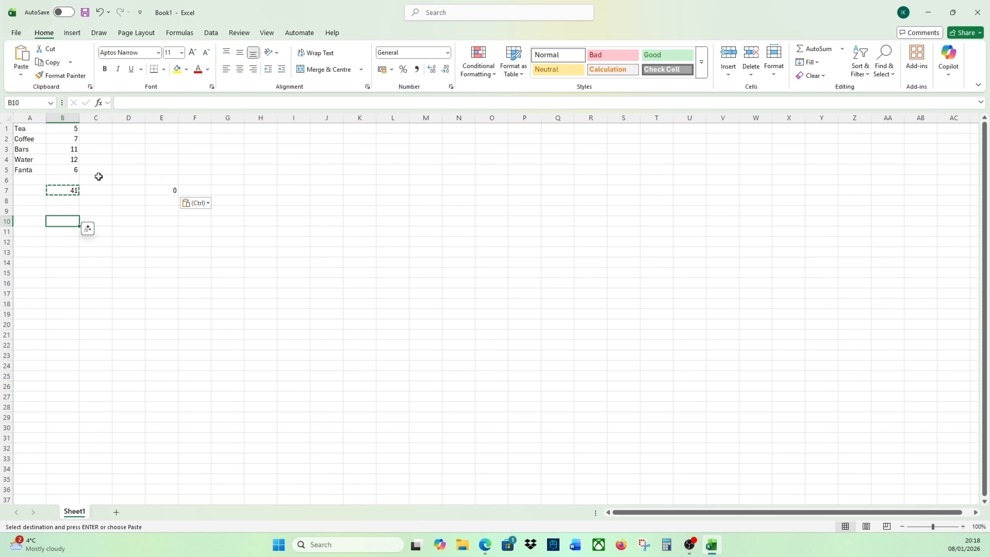
{"action": "key", "text": "Right"}
{"action": "key", "text": "Right"}
{"action": "key", "text": "Right"}
{"action": "key", "text": "Left"}
{"action": "key", "text": "Left"}
{"action": "key", "text": "Left"}
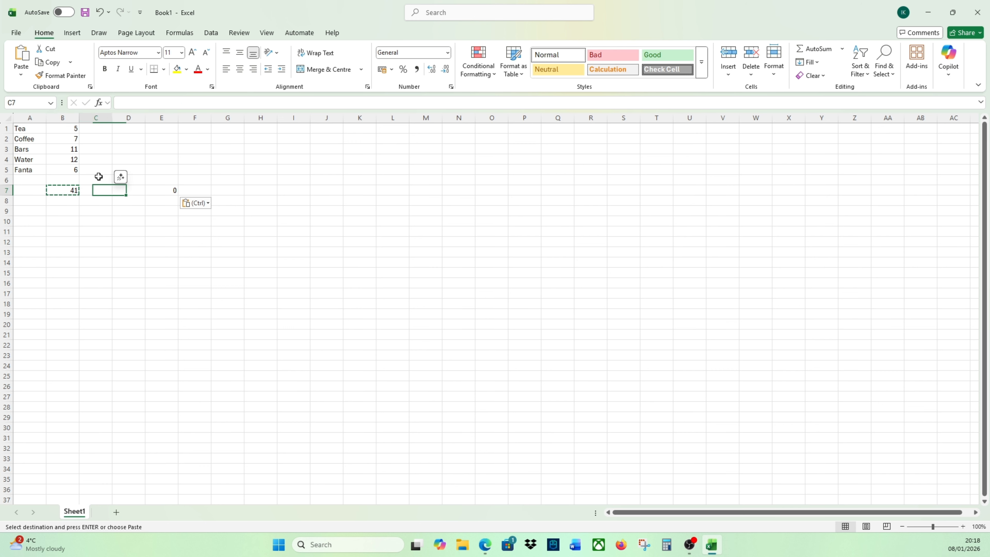
- Clear the copied formula from E7
{"action": "key", "text": "Right"}
{"action": "key", "text": "Right"}
{"action": "key", "text": "Right"}
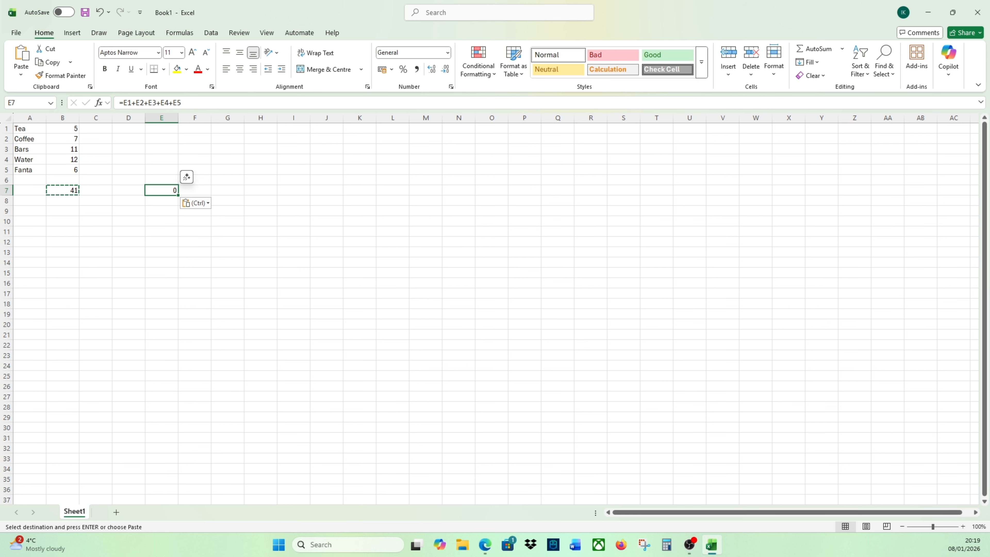
{"action": "key", "text": "Delete"}
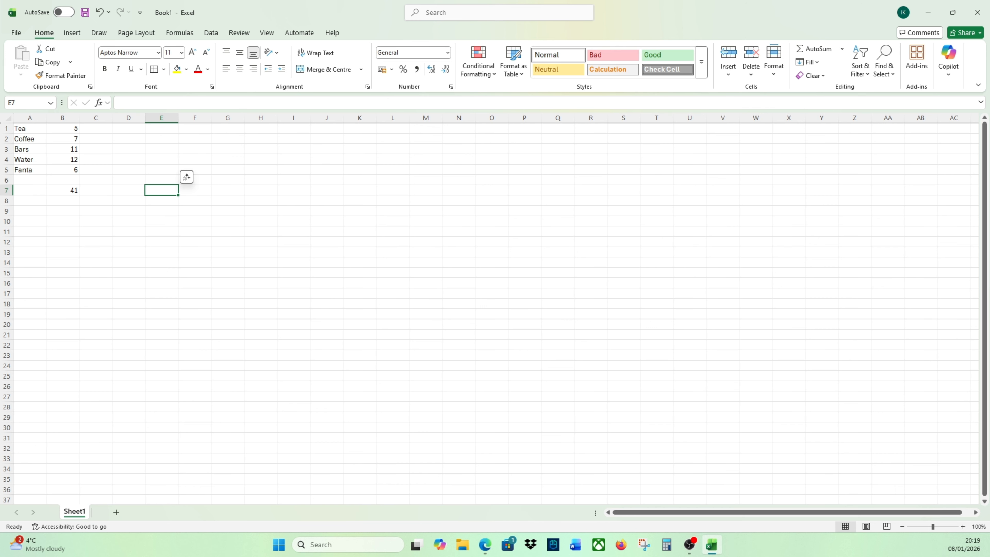
- Copy the addition formula from B7 into D7, two columns across in the same row
{"action": "key", "text": "Left"}
{"action": "key", "text": "Left"}
{"action": "key", "text": "Left"}
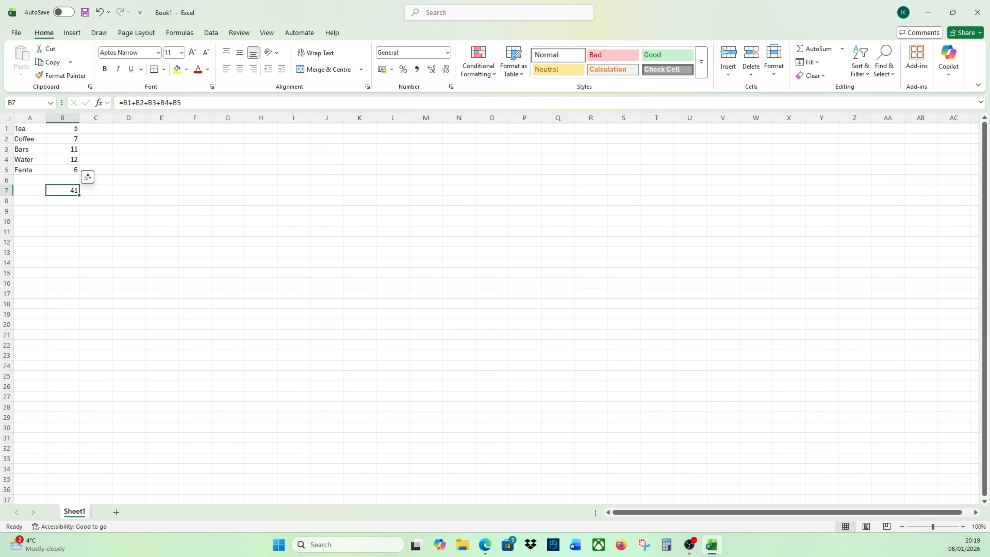
{"action": "key", "text": "Right"}
{"action": "key", "text": "Left"}
{"action": "key", "text": "Right"}
{"action": "key", "text": "Left"}
{"action": "key", "text": "ctrl+c"}
{"action": "key", "text": "Right"}
{"action": "key", "text": "Right"}
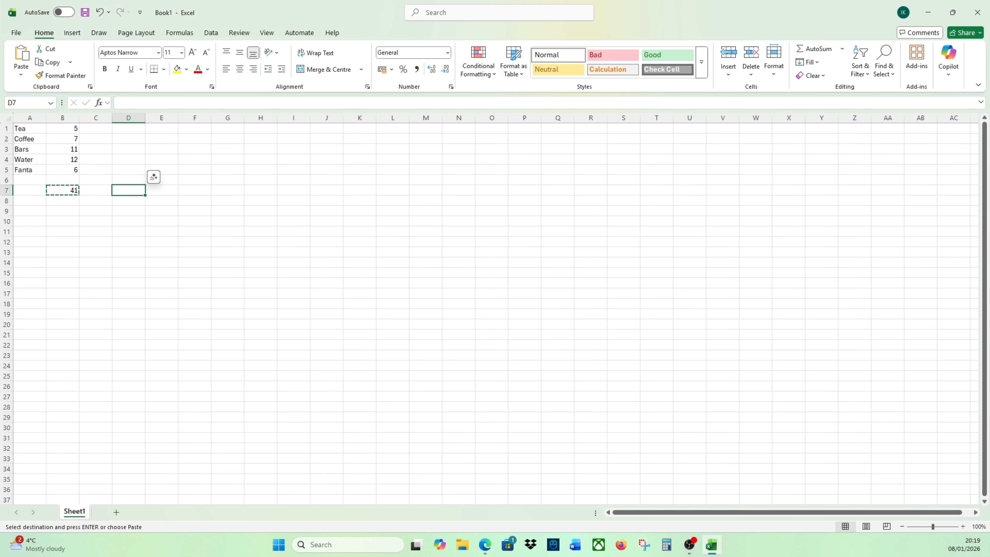
{"action": "key", "text": "ctrl+v"}
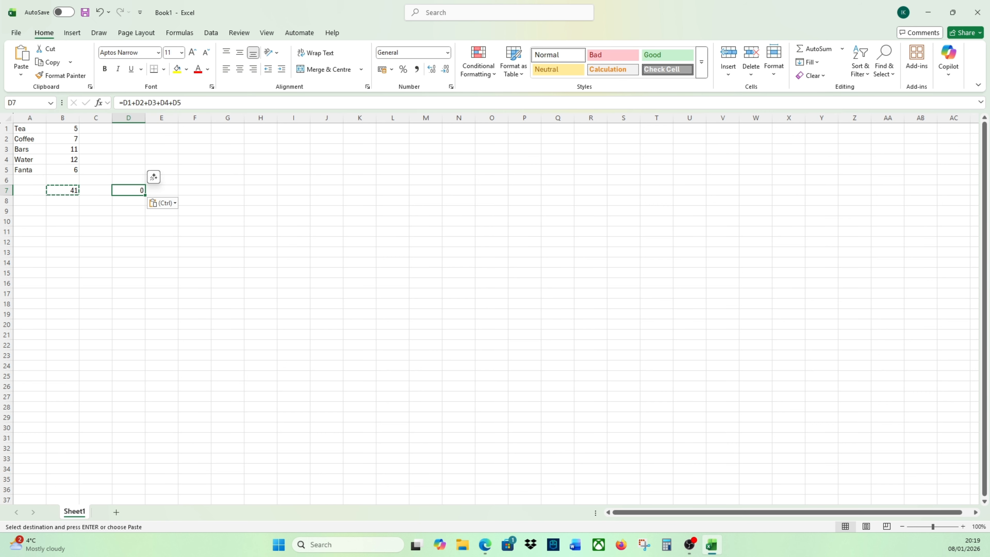
- Trace the column offset between D7 and B7, and clear the copied formula from D7
{"action": "key", "text": "Left"}
{"action": "key", "text": "Left"}
{"action": "key", "text": "Right"}
- Copy the total formula from B7 and paste it into the emptied D7
{"action": "key", "text": "Left"}
{"action": "key", "text": "Right"}
{"action": "key", "text": "Right"}
{"action": "key", "text": "Delete"}
{"action": "key", "text": "Left"}
{"action": "key", "text": "Left"}
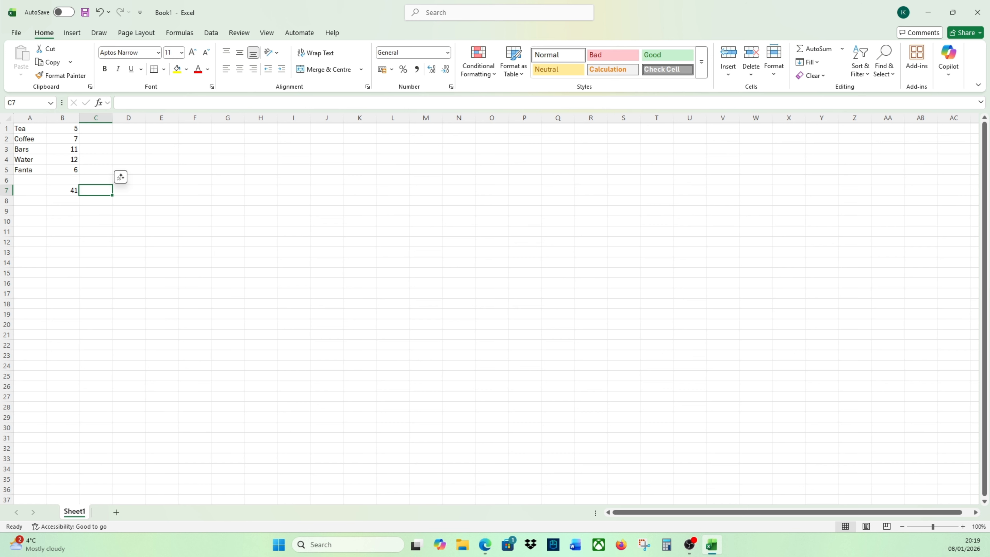
{"action": "key", "text": "Right"}
{"action": "key", "text": "Right"}
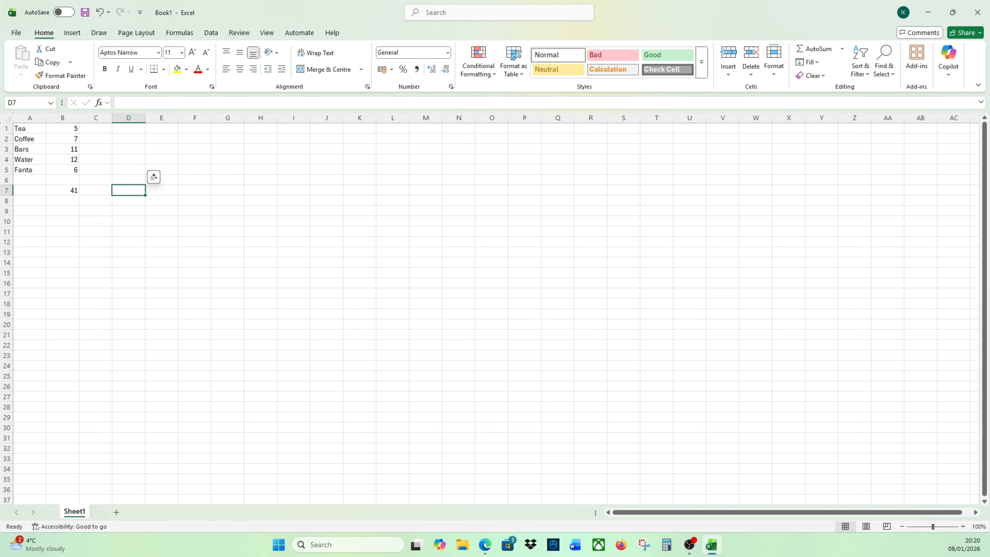
{"action": "key", "text": "Left"}
{"action": "key", "text": "Left"}
{"action": "key", "text": "Left"}
{"action": "key", "text": "Right"}
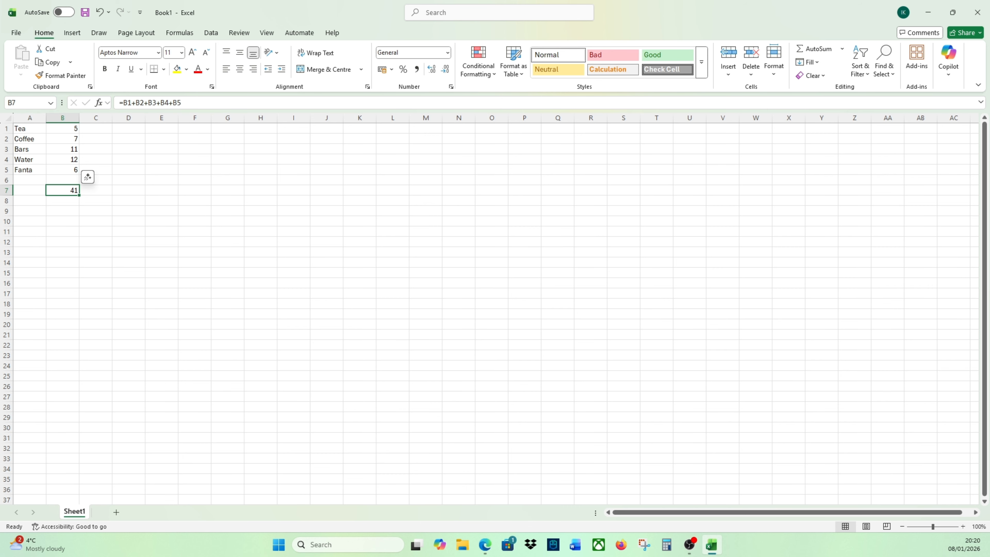
{"action": "key", "text": "ctrl+c"}
{"action": "key", "text": "Right"}
{"action": "key", "text": "Right"}
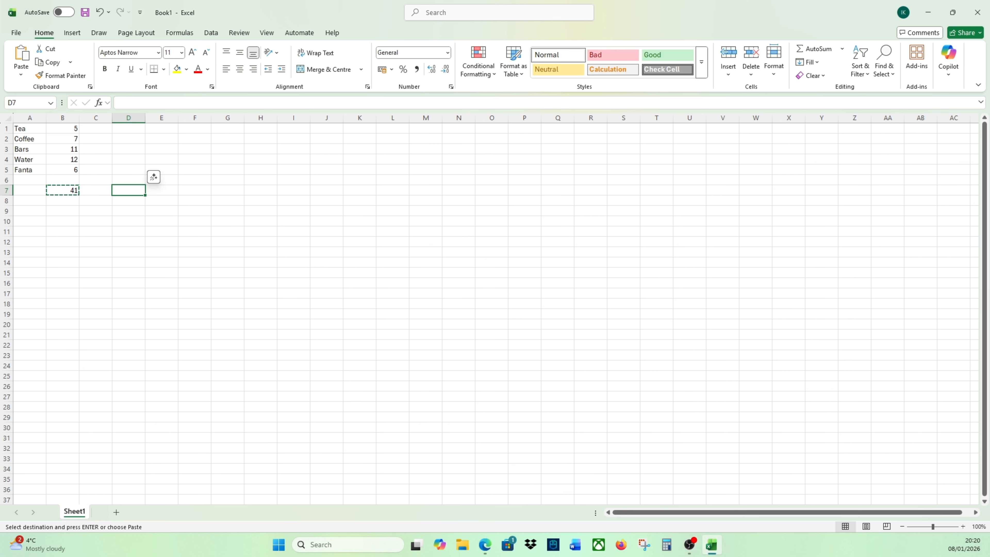
{"action": "key", "text": "ctrl+v"}
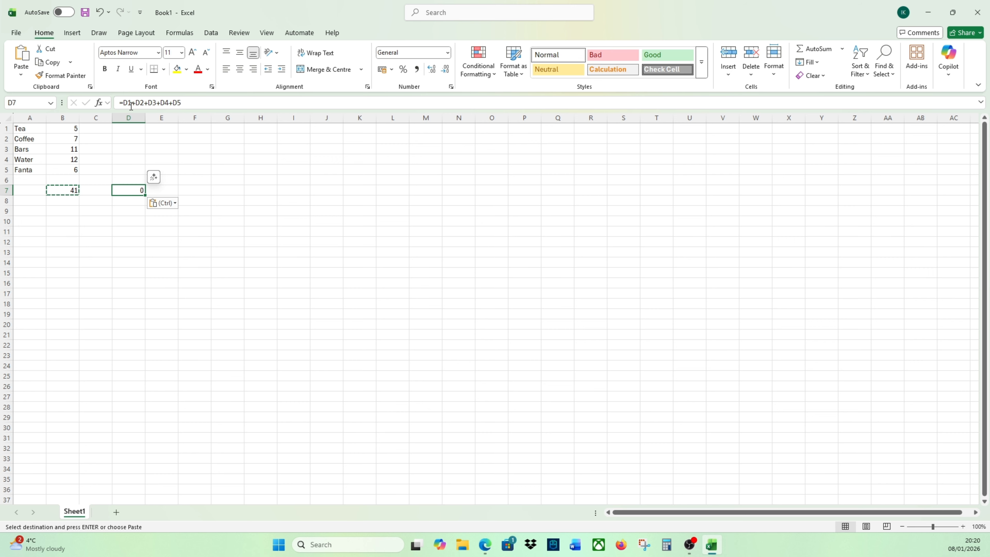
- Inspect the highlighted cell references of the D7 formula and compare them with the original formula in B7
{"action": "left_click", "coordinate": [185, 102]}
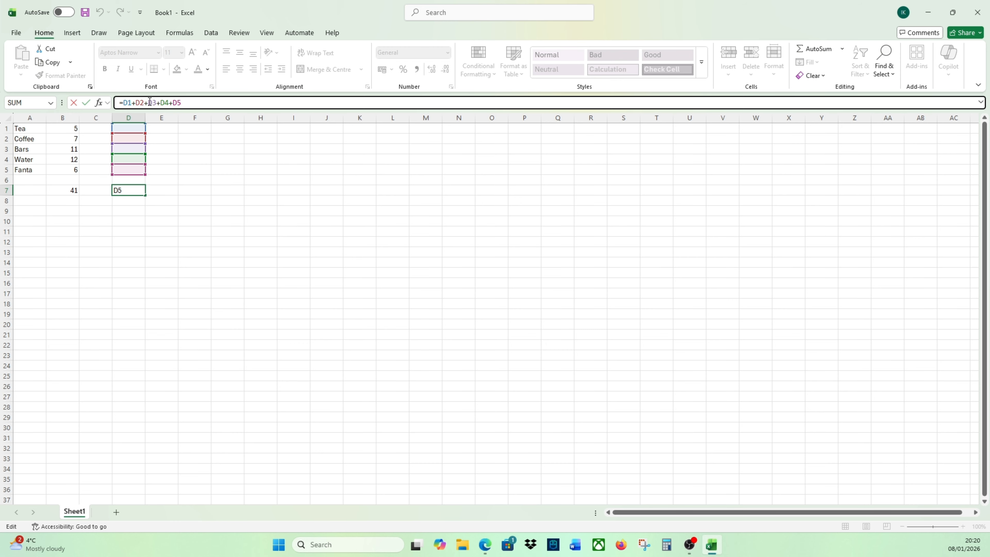
{"action": "key", "text": "Return"}
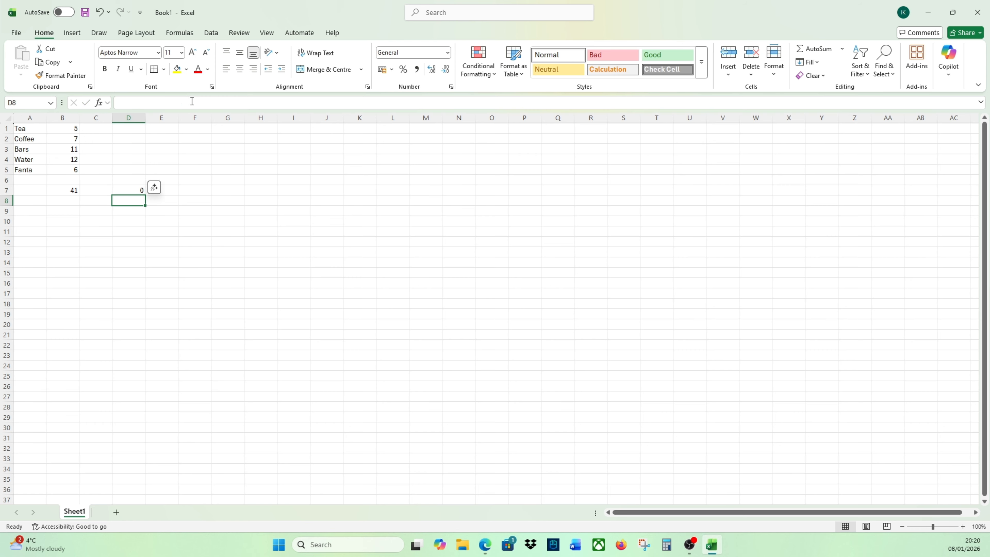
{"action": "left_click", "coordinate": [69, 189]}
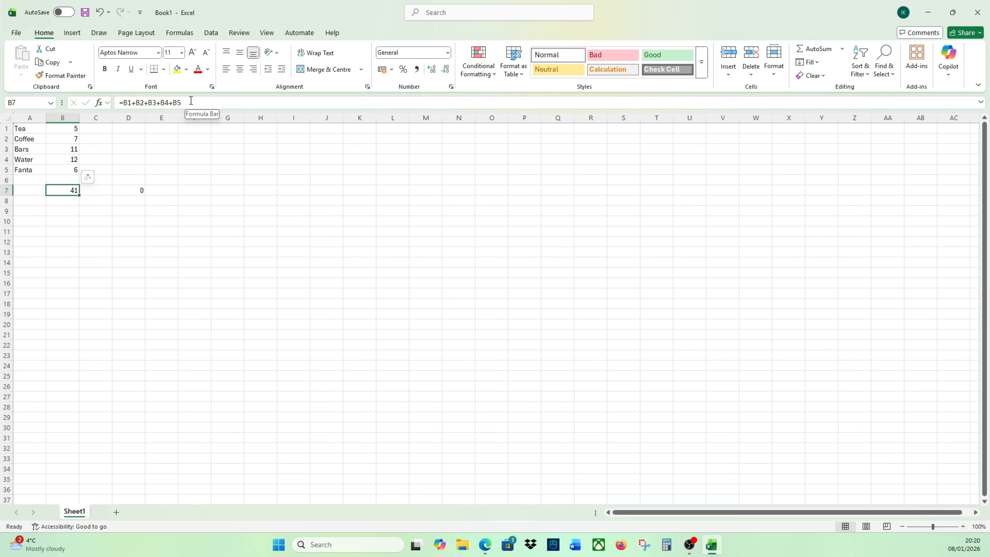
{"action": "left_click", "coordinate": [128, 231]}
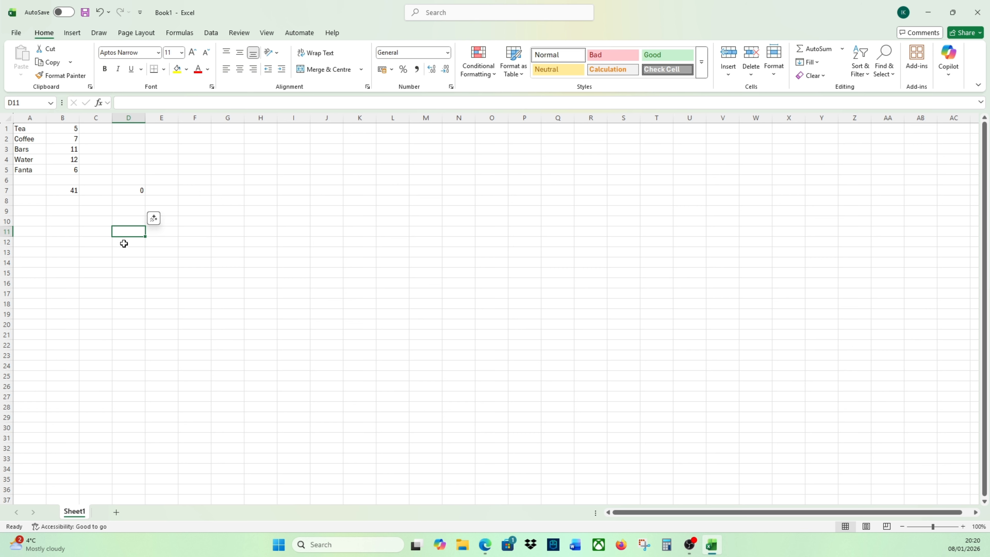
- Trace the two-column shift between columns B and D, rechecking the formulas in D7 and B7 and the referenced cell D2
{"action": "left_click", "coordinate": [133, 200]}
{"action": "key", "text": "Left"}
{"action": "key", "text": "Left"}
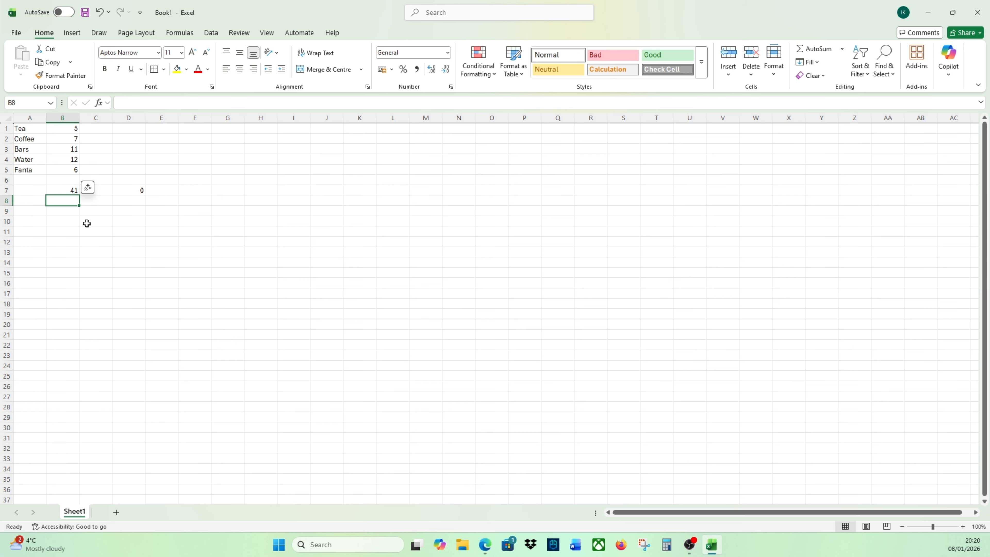
{"action": "key", "text": "Up"}
{"action": "key", "text": "Right"}
{"action": "key", "text": "Right"}
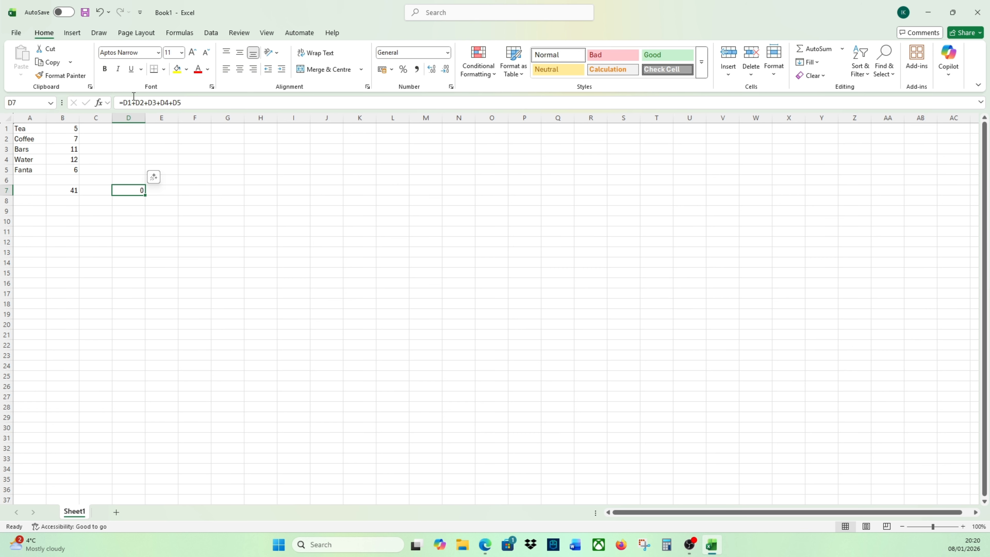
{"action": "left_click", "coordinate": [60, 191]}
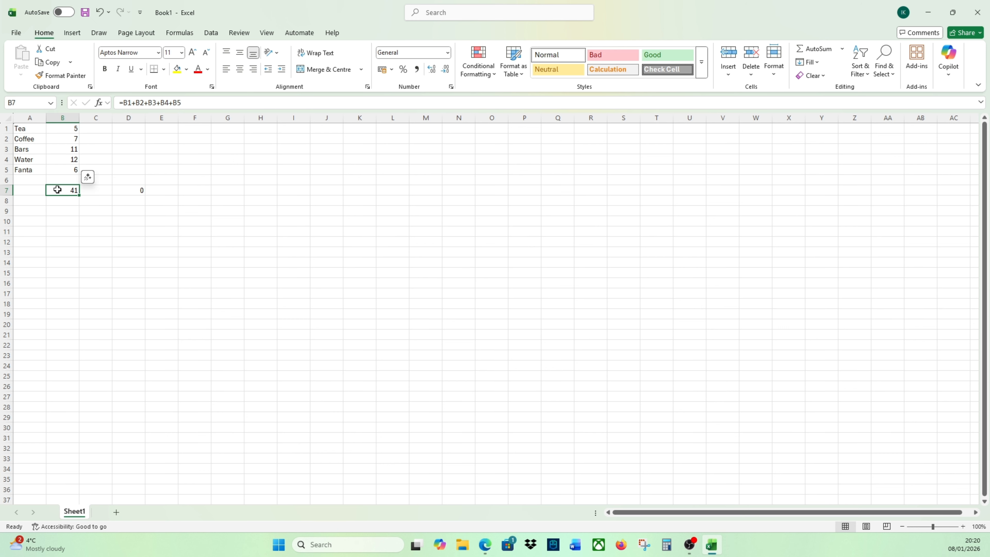
{"action": "left_click", "coordinate": [126, 137]}
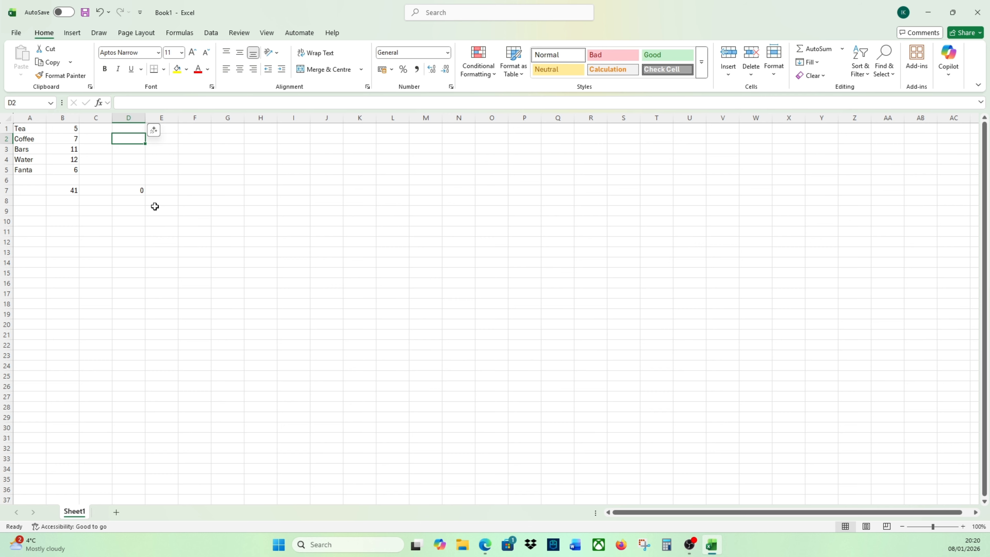